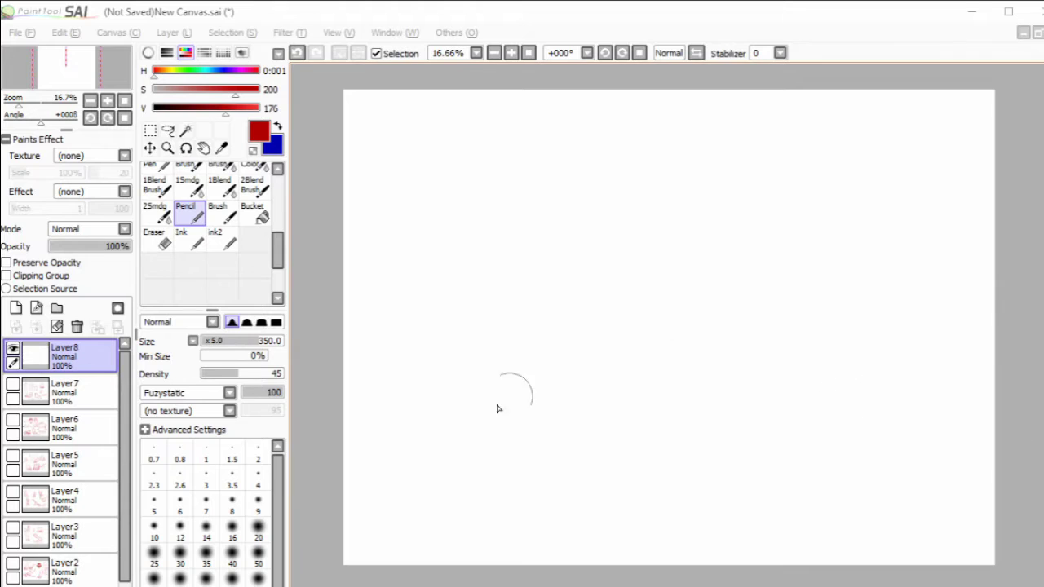
- Sketch two red pencil legs side by side: a bent line with a triangular hoof, and an outlined hoofed leg around a centre line
{"action": "left_click", "coordinate": [191, 214]}
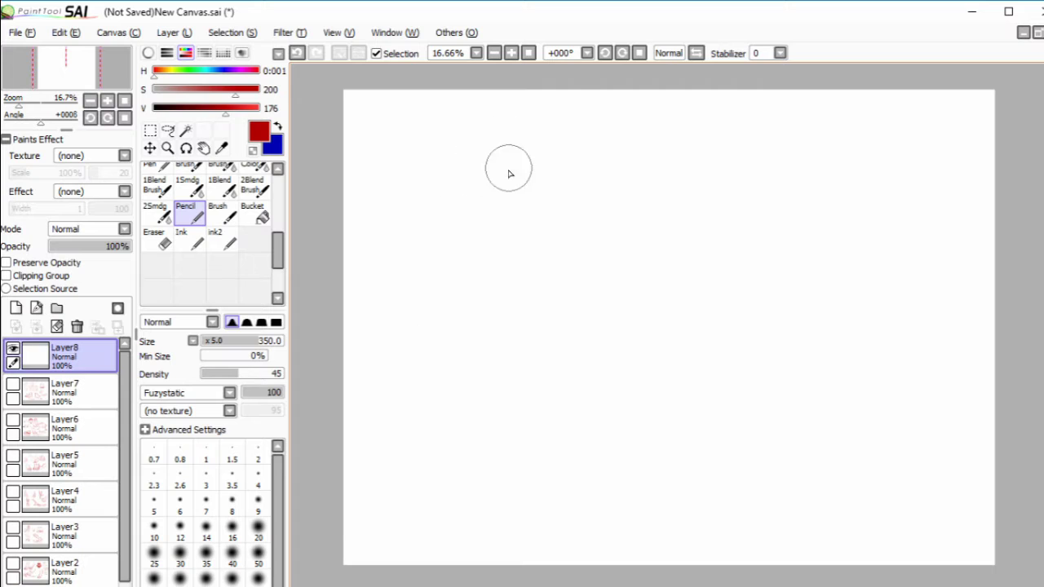
{"action": "mouse_move", "coordinate": [473, 300]}
{"action": "left_mouse_down"}
{"action": "mouse_move", "coordinate": [426, 301]}
{"action": "mouse_move", "coordinate": [420, 274]}
{"action": "mouse_move", "coordinate": [431, 256]}
{"action": "mouse_move", "coordinate": [481, 292]}
{"action": "mouse_move", "coordinate": [534, 218]}
{"action": "mouse_move", "coordinate": [506, 143]}
{"action": "mouse_move", "coordinate": [443, 285]}
{"action": "mouse_move", "coordinate": [400, 284]}
{"action": "left_mouse_up"}
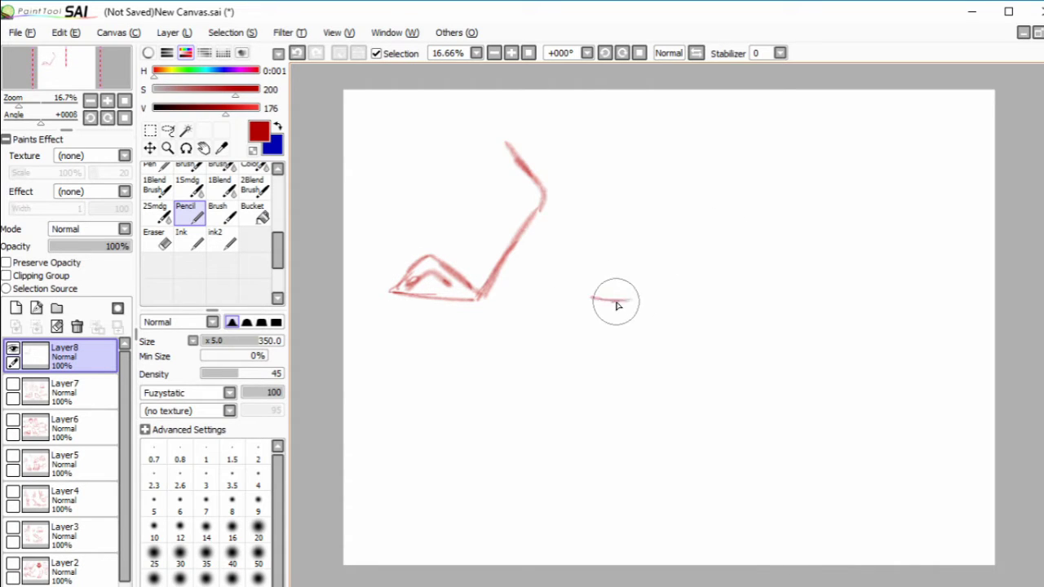
{"action": "left_click_drag", "start_coordinate": [617, 305], "coordinate": [608, 300]}
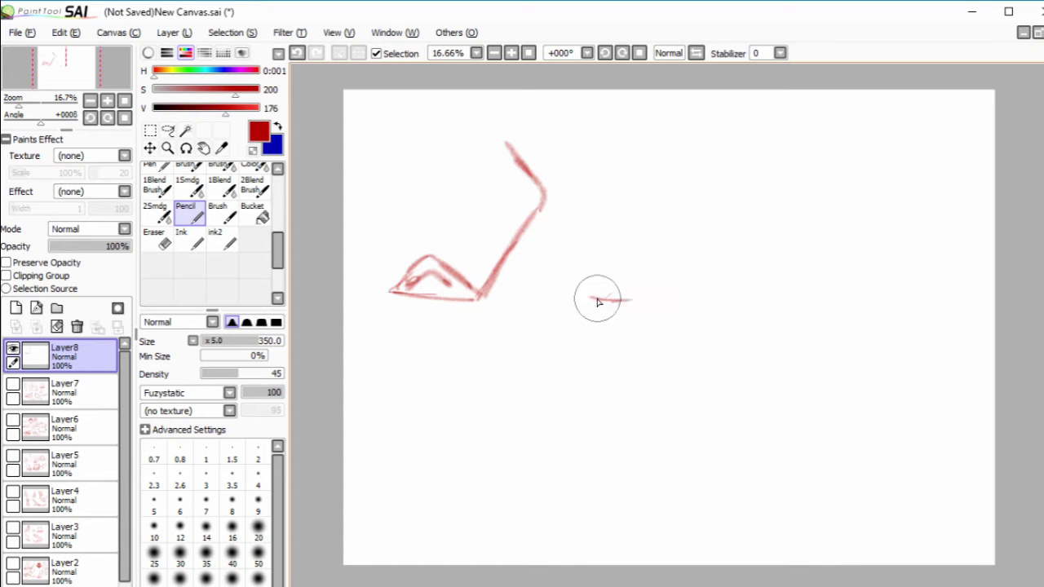
{"action": "mouse_move", "coordinate": [609, 287]}
{"action": "left_mouse_down"}
{"action": "mouse_move", "coordinate": [666, 238]}
{"action": "mouse_move", "coordinate": [743, 133]}
{"action": "left_mouse_up"}
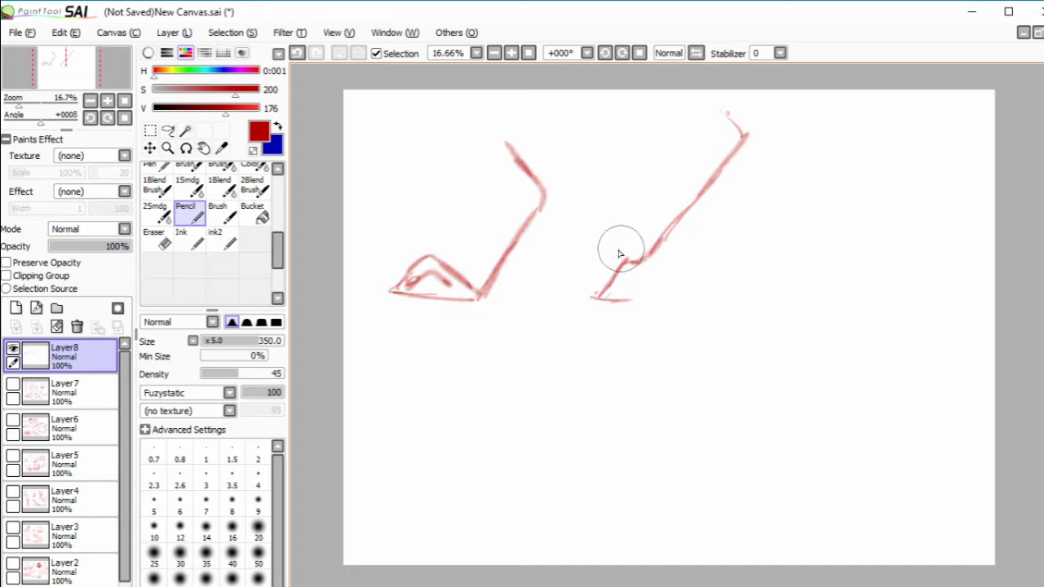
{"action": "mouse_move", "coordinate": [606, 261]}
{"action": "left_mouse_down"}
{"action": "mouse_move", "coordinate": [574, 296]}
{"action": "mouse_move", "coordinate": [613, 269]}
{"action": "left_mouse_up"}
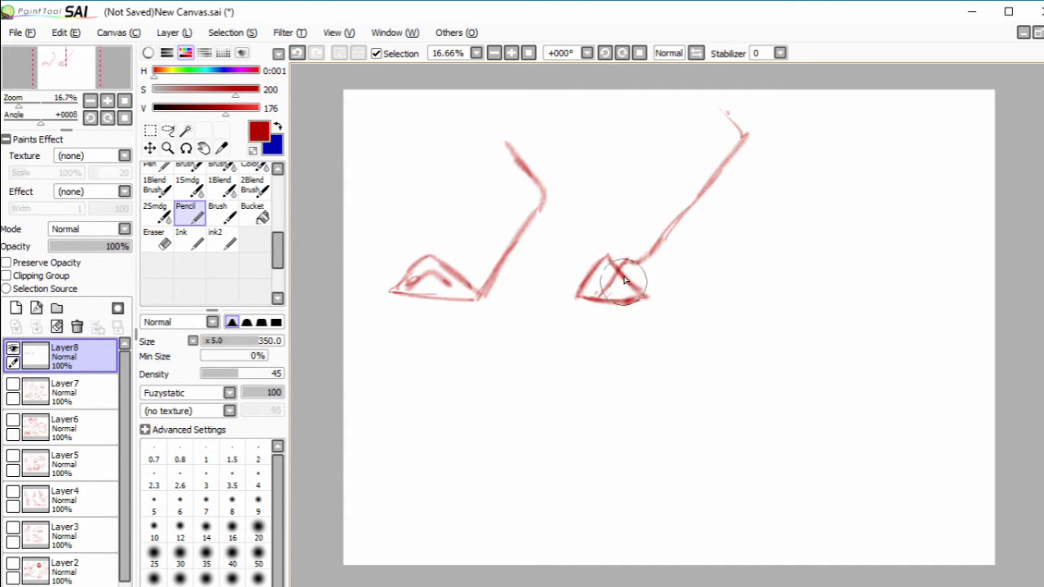
{"action": "mouse_move", "coordinate": [610, 248]}
{"action": "left_mouse_down"}
{"action": "mouse_move", "coordinate": [653, 217]}
{"action": "mouse_move", "coordinate": [656, 299]}
{"action": "mouse_move", "coordinate": [771, 137]}
{"action": "mouse_move", "coordinate": [773, 145]}
{"action": "mouse_move", "coordinate": [732, 126]}
{"action": "left_mouse_up"}
{"action": "mouse_move", "coordinate": [640, 228]}
{"action": "left_mouse_down"}
{"action": "mouse_move", "coordinate": [706, 160]}
{"action": "mouse_move", "coordinate": [711, 138]}
{"action": "mouse_move", "coordinate": [678, 190]}
{"action": "mouse_move", "coordinate": [695, 155]}
{"action": "mouse_move", "coordinate": [678, 113]}
{"action": "left_mouse_up"}
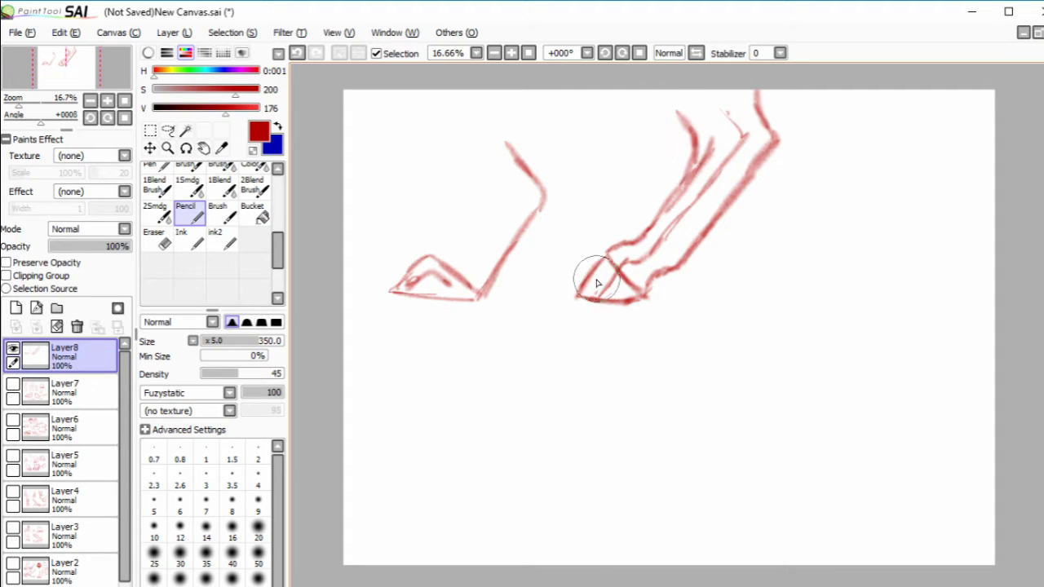
{"action": "mouse_move", "coordinate": [597, 283]}
{"action": "left_mouse_down"}
{"action": "mouse_move", "coordinate": [601, 245]}
{"action": "mouse_move", "coordinate": [582, 296]}
{"action": "mouse_move", "coordinate": [608, 304]}
{"action": "mouse_move", "coordinate": [605, 294]}
{"action": "left_mouse_up"}
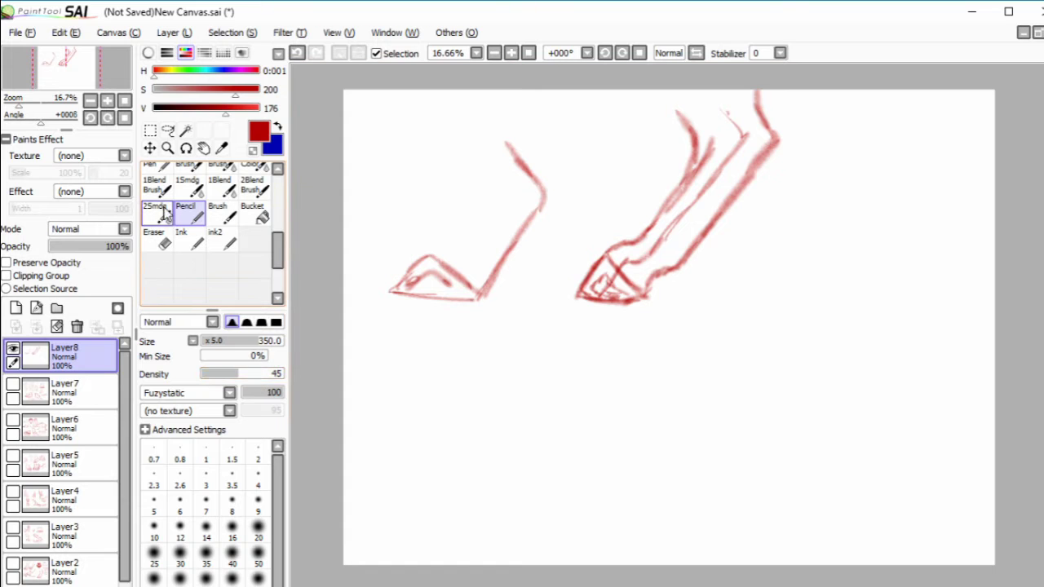
- Shrink both leg sketches together with Transform, place them in the canvas's upper-left corner and apply the change
{"action": "left_click", "coordinate": [155, 238]}
{"action": "left_click", "coordinate": [174, 33]}
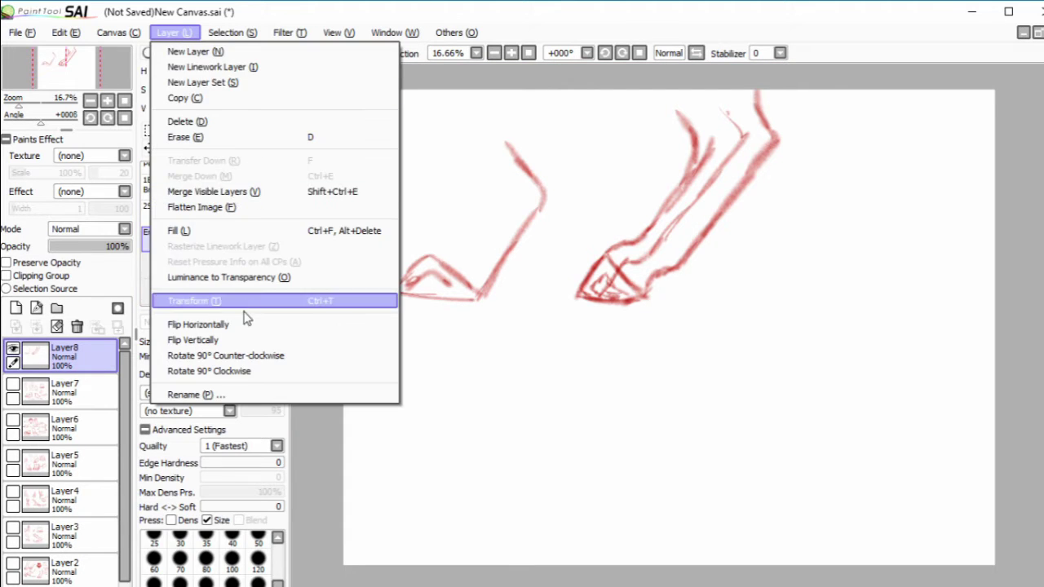
{"action": "left_click", "coordinate": [233, 299]}
{"action": "mouse_move", "coordinate": [782, 309]}
{"action": "left_mouse_down"}
{"action": "mouse_move", "coordinate": [571, 275]}
{"action": "mouse_move", "coordinate": [571, 215]}
{"action": "mouse_move", "coordinate": [559, 209]}
{"action": "left_mouse_up"}
{"action": "left_click_drag", "start_coordinate": [528, 175], "coordinate": [484, 182]}
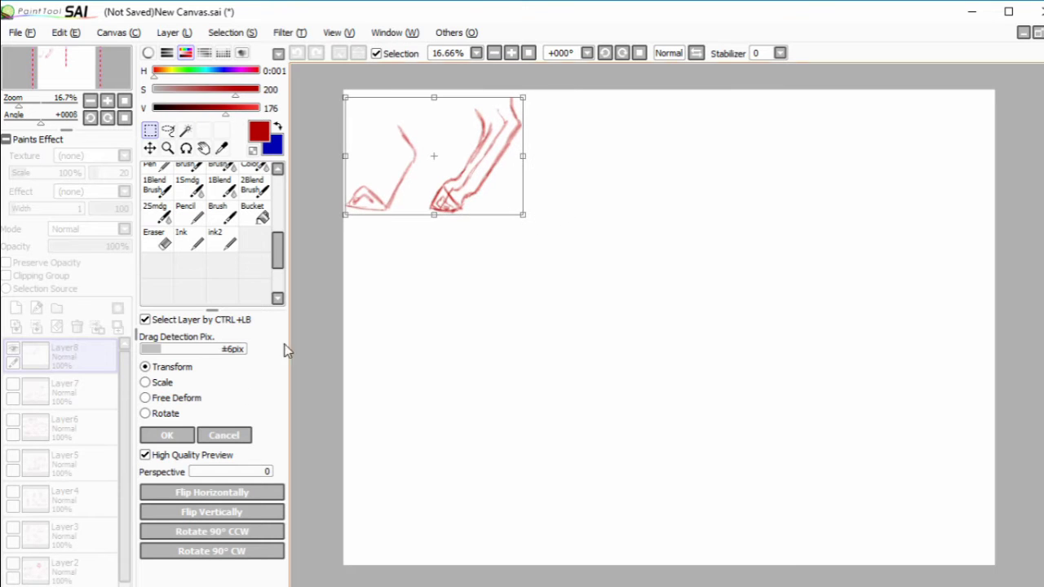
{"action": "left_click", "coordinate": [167, 435]}
- Sketch a larger leg's centre line in the empty middle of the canvas with the Pencil, adding a joint circle and the lower-leg outline
{"action": "left_click", "coordinate": [186, 214]}
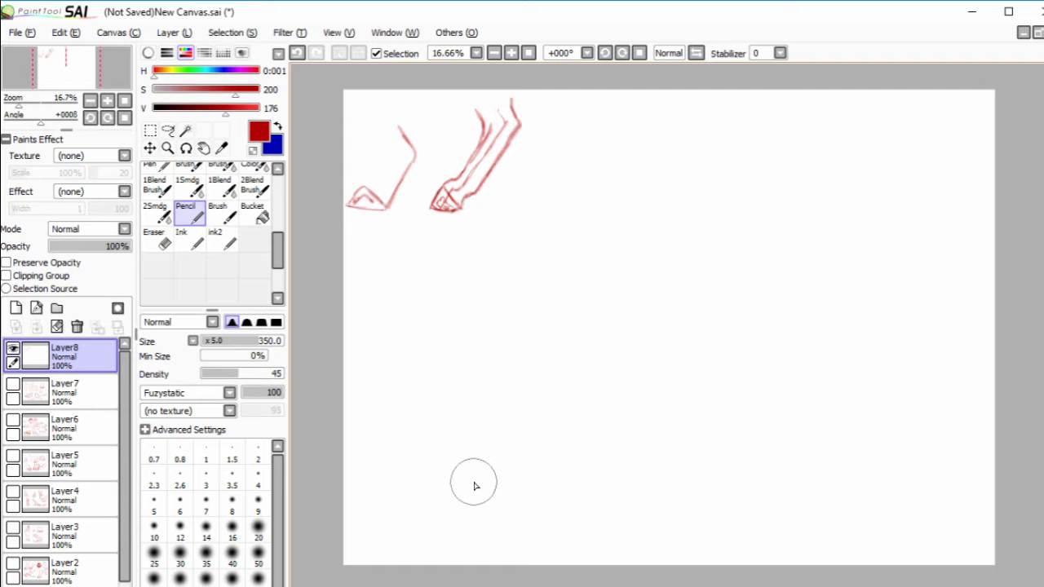
{"action": "mouse_move", "coordinate": [487, 444]}
{"action": "left_mouse_down"}
{"action": "mouse_move", "coordinate": [475, 473]}
{"action": "mouse_move", "coordinate": [478, 450]}
{"action": "mouse_move", "coordinate": [516, 433]}
{"action": "left_mouse_up"}
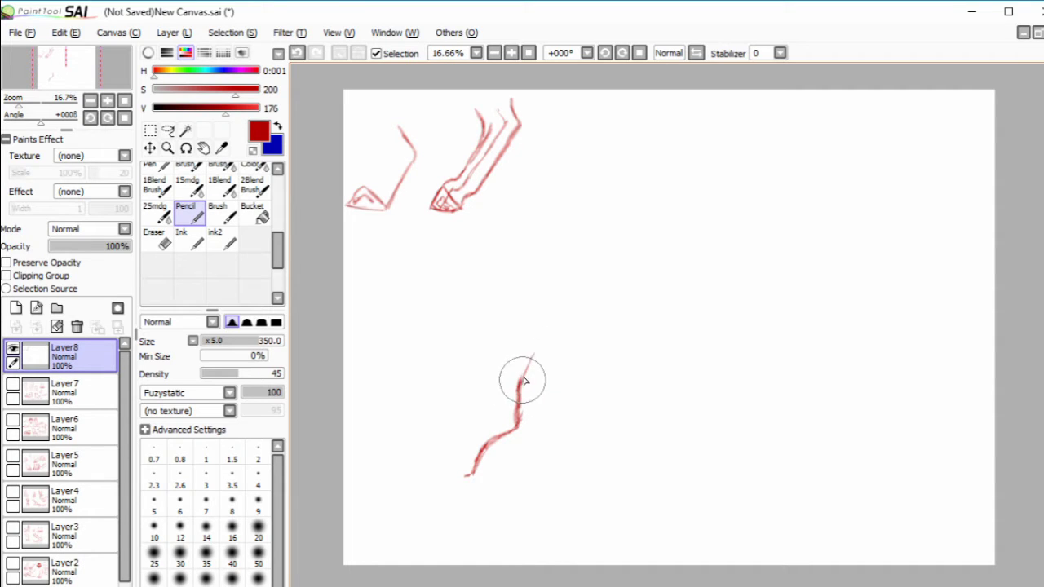
{"action": "left_click_drag", "start_coordinate": [524, 381], "coordinate": [568, 276]}
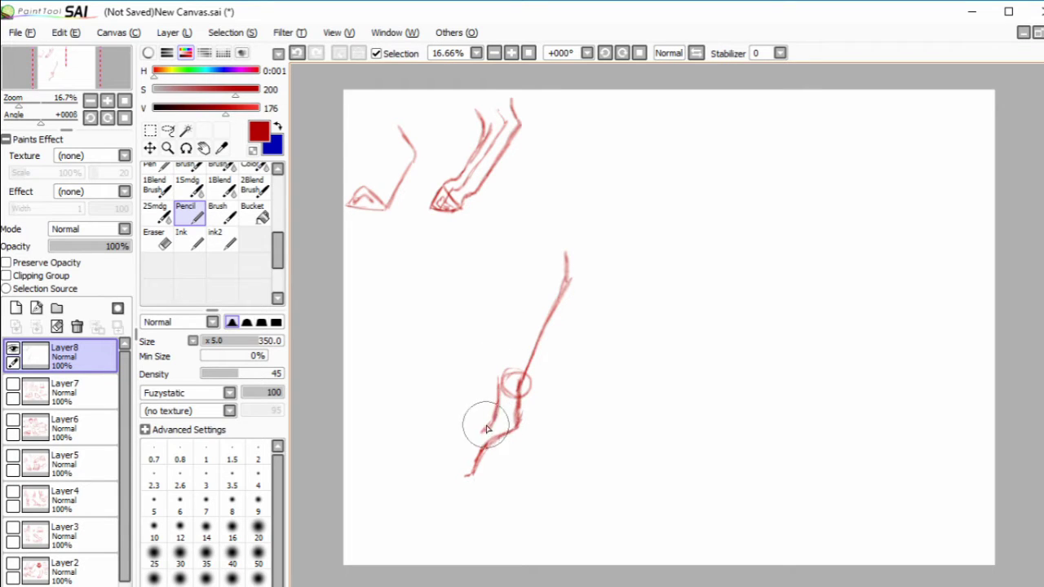
{"action": "mouse_move", "coordinate": [480, 440]}
{"action": "left_mouse_down"}
{"action": "mouse_move", "coordinate": [484, 459]}
{"action": "mouse_move", "coordinate": [507, 462]}
{"action": "left_mouse_up"}
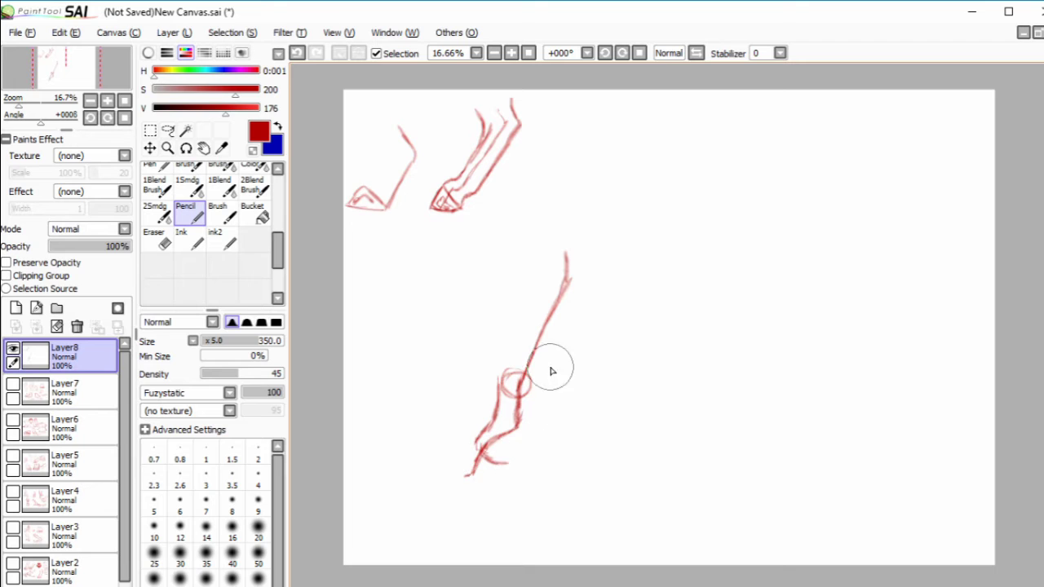
{"action": "left_click_drag", "start_coordinate": [530, 397], "coordinate": [529, 396]}
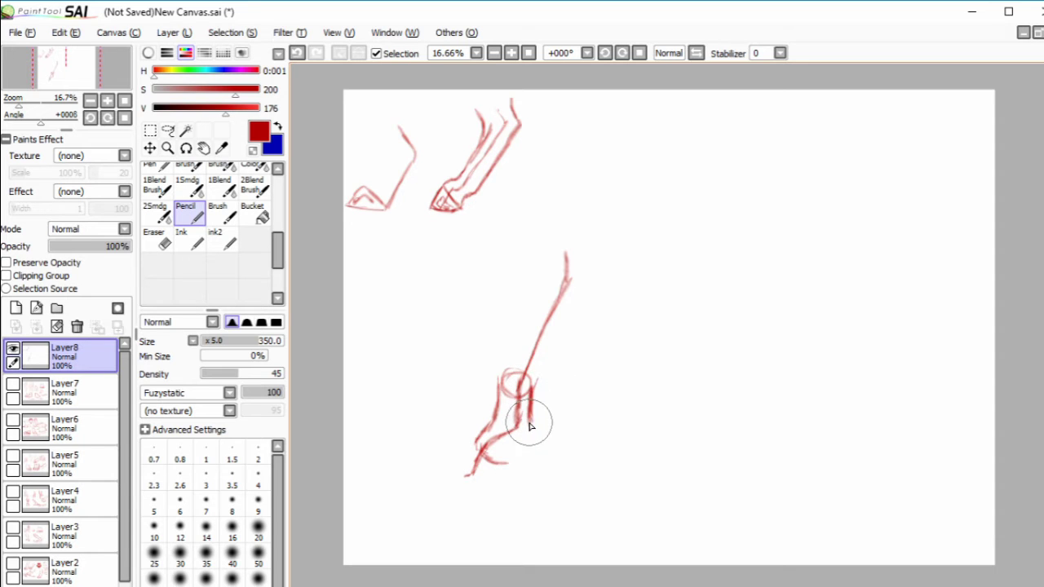
{"action": "left_click_drag", "start_coordinate": [511, 446], "coordinate": [535, 432]}
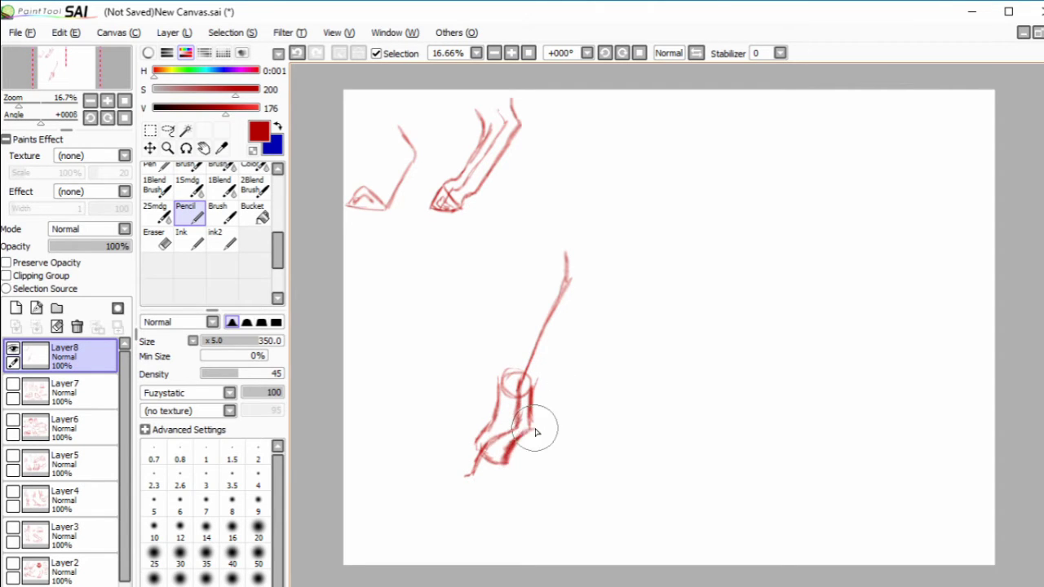
- Outline the upper part of the large leg on both sides of its centre line and complete the hoof
{"action": "mouse_move", "coordinate": [501, 392]}
{"action": "left_mouse_down"}
{"action": "mouse_move", "coordinate": [496, 384]}
{"action": "mouse_move", "coordinate": [523, 395]}
{"action": "mouse_move", "coordinate": [499, 310]}
{"action": "mouse_move", "coordinate": [508, 285]}
{"action": "mouse_move", "coordinate": [501, 337]}
{"action": "mouse_move", "coordinate": [530, 320]}
{"action": "left_mouse_up"}
{"action": "mouse_move", "coordinate": [551, 276]}
{"action": "left_mouse_down"}
{"action": "mouse_move", "coordinate": [533, 394]}
{"action": "mouse_move", "coordinate": [528, 376]}
{"action": "mouse_move", "coordinate": [601, 289]}
{"action": "mouse_move", "coordinate": [592, 228]}
{"action": "left_mouse_up"}
{"action": "left_click_drag", "start_coordinate": [547, 282], "coordinate": [536, 245]}
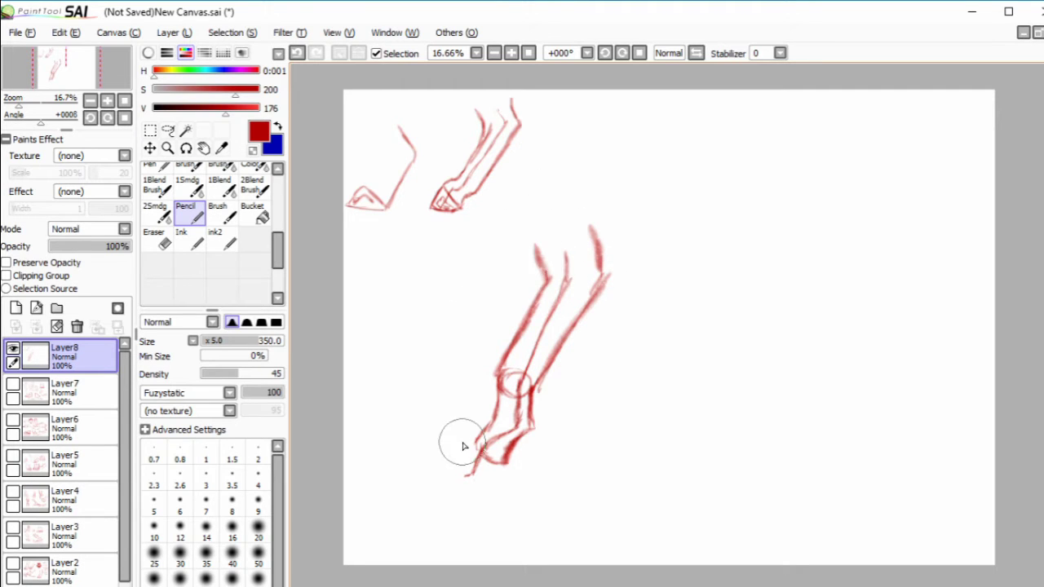
{"action": "mouse_move", "coordinate": [469, 457]}
{"action": "left_mouse_down"}
{"action": "mouse_move", "coordinate": [455, 476]}
{"action": "mouse_move", "coordinate": [501, 480]}
{"action": "mouse_move", "coordinate": [477, 457]}
{"action": "mouse_move", "coordinate": [443, 454]}
{"action": "mouse_move", "coordinate": [459, 473]}
{"action": "mouse_move", "coordinate": [450, 474]}
{"action": "left_mouse_up"}
{"action": "left_click", "coordinate": [161, 244]}
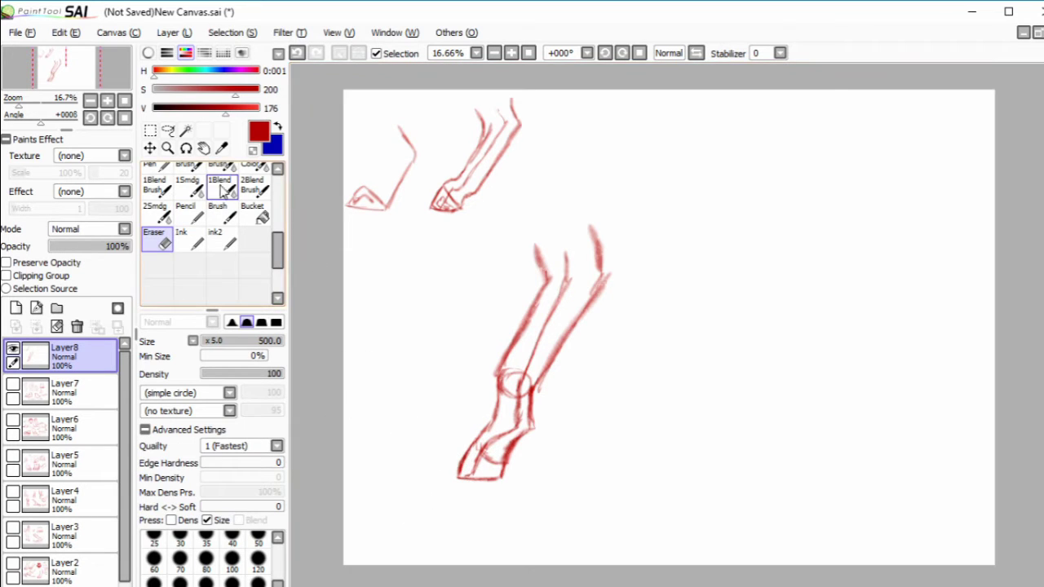
- Sketch a folded hoofed leg with the Pencil in the canvas's upper right, with a matching bent arm and fingered hand below it
{"action": "left_click", "coordinate": [187, 214]}
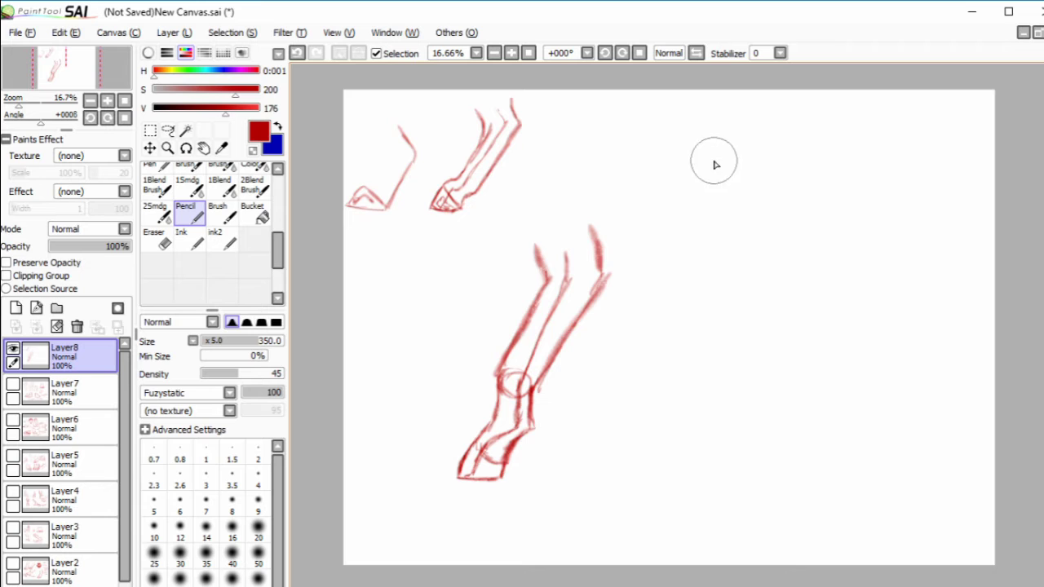
{"action": "mouse_move", "coordinate": [745, 176]}
{"action": "left_mouse_down"}
{"action": "mouse_move", "coordinate": [714, 147]}
{"action": "mouse_move", "coordinate": [690, 164]}
{"action": "mouse_move", "coordinate": [672, 204]}
{"action": "mouse_move", "coordinate": [680, 241]}
{"action": "mouse_move", "coordinate": [696, 219]}
{"action": "mouse_move", "coordinate": [686, 206]}
{"action": "mouse_move", "coordinate": [700, 216]}
{"action": "mouse_move", "coordinate": [711, 181]}
{"action": "mouse_move", "coordinate": [772, 238]}
{"action": "mouse_move", "coordinate": [783, 227]}
{"action": "mouse_move", "coordinate": [788, 144]}
{"action": "mouse_move", "coordinate": [822, 157]}
{"action": "left_mouse_up"}
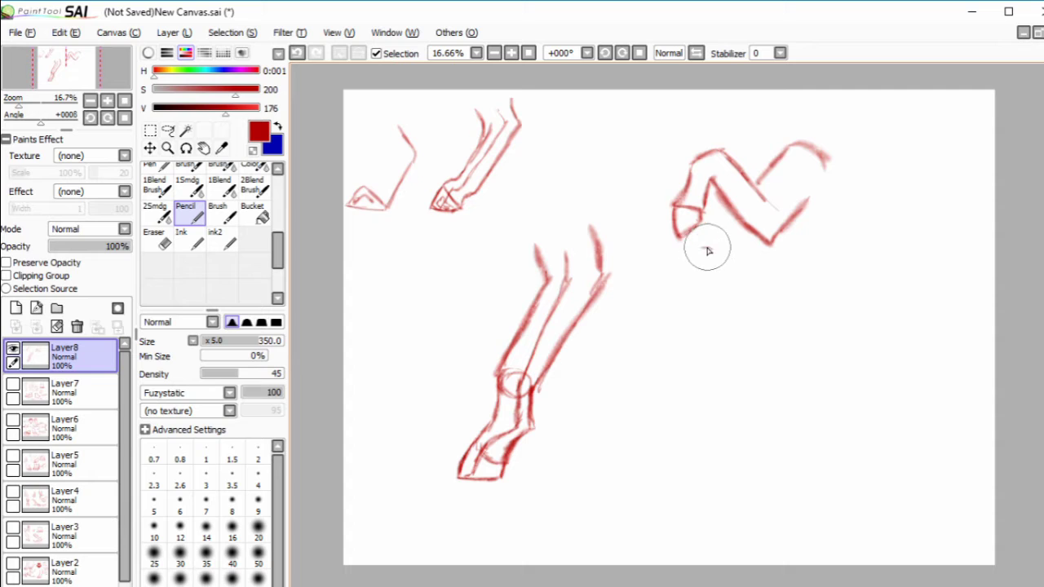
{"action": "mouse_move", "coordinate": [706, 249]}
{"action": "left_mouse_down"}
{"action": "mouse_move", "coordinate": [677, 276]}
{"action": "mouse_move", "coordinate": [688, 279]}
{"action": "mouse_move", "coordinate": [679, 300]}
{"action": "mouse_move", "coordinate": [695, 274]}
{"action": "mouse_move", "coordinate": [689, 301]}
{"action": "mouse_move", "coordinate": [710, 268]}
{"action": "mouse_move", "coordinate": [698, 297]}
{"action": "mouse_move", "coordinate": [720, 254]}
{"action": "mouse_move", "coordinate": [755, 295]}
{"action": "mouse_move", "coordinate": [728, 299]}
{"action": "mouse_move", "coordinate": [756, 325]}
{"action": "mouse_move", "coordinate": [776, 299]}
{"action": "mouse_move", "coordinate": [760, 263]}
{"action": "mouse_move", "coordinate": [779, 245]}
{"action": "mouse_move", "coordinate": [799, 254]}
{"action": "mouse_move", "coordinate": [689, 305]}
{"action": "left_mouse_up"}
{"action": "left_click_drag", "start_coordinate": [689, 271], "coordinate": [667, 292]}
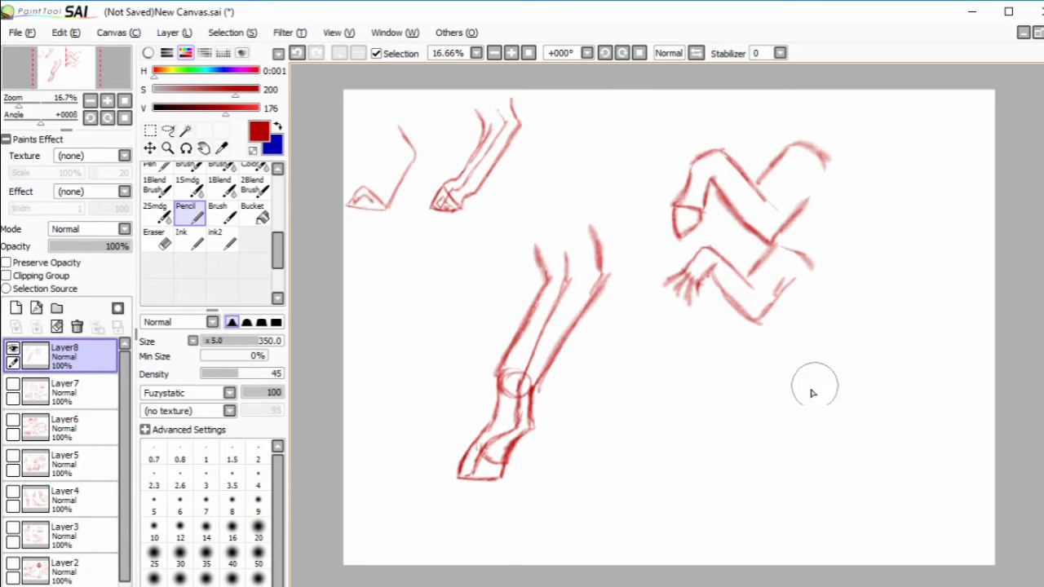
- Lasso the large leg in the middle, scale it down with Transform and place it beside the two small legs at the canvas top
{"action": "left_click", "coordinate": [167, 131]}
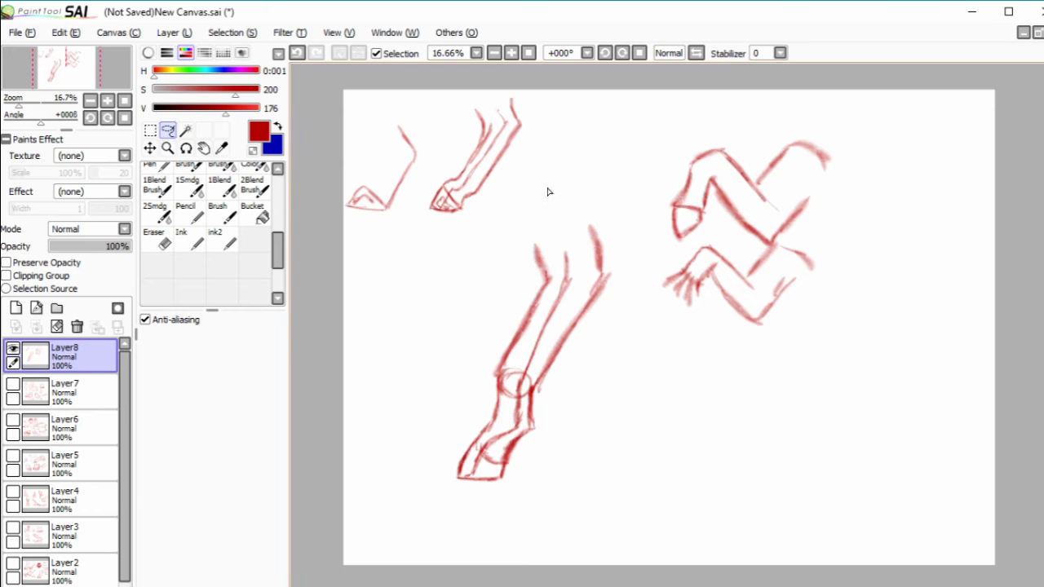
{"action": "mouse_move", "coordinate": [548, 192]}
{"action": "left_mouse_down"}
{"action": "mouse_move", "coordinate": [466, 575]}
{"action": "mouse_move", "coordinate": [656, 374]}
{"action": "mouse_move", "coordinate": [628, 261]}
{"action": "mouse_move", "coordinate": [578, 181]}
{"action": "left_mouse_up"}
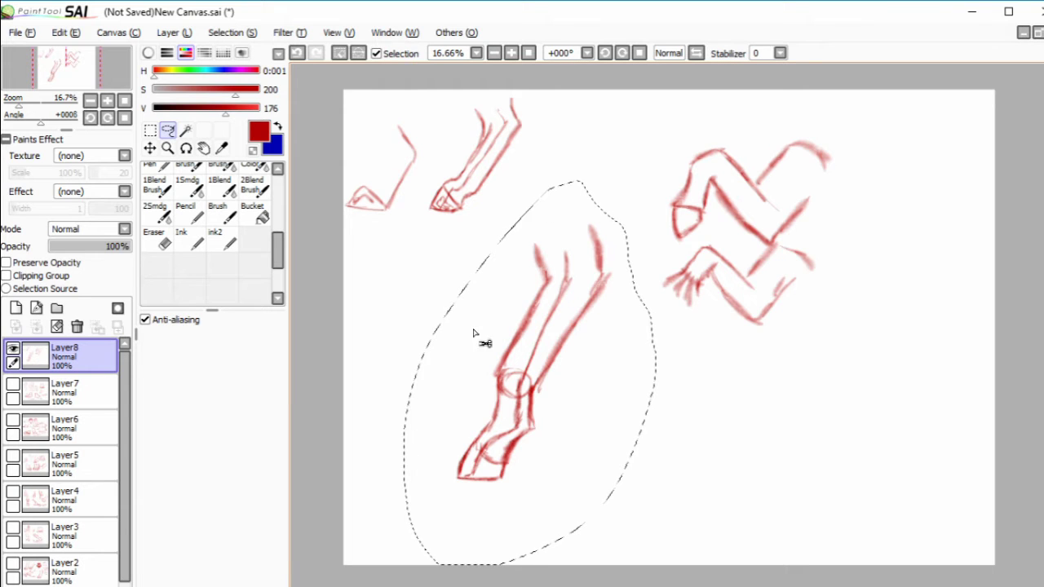
{"action": "left_click", "coordinate": [186, 33]}
{"action": "left_click", "coordinate": [183, 297]}
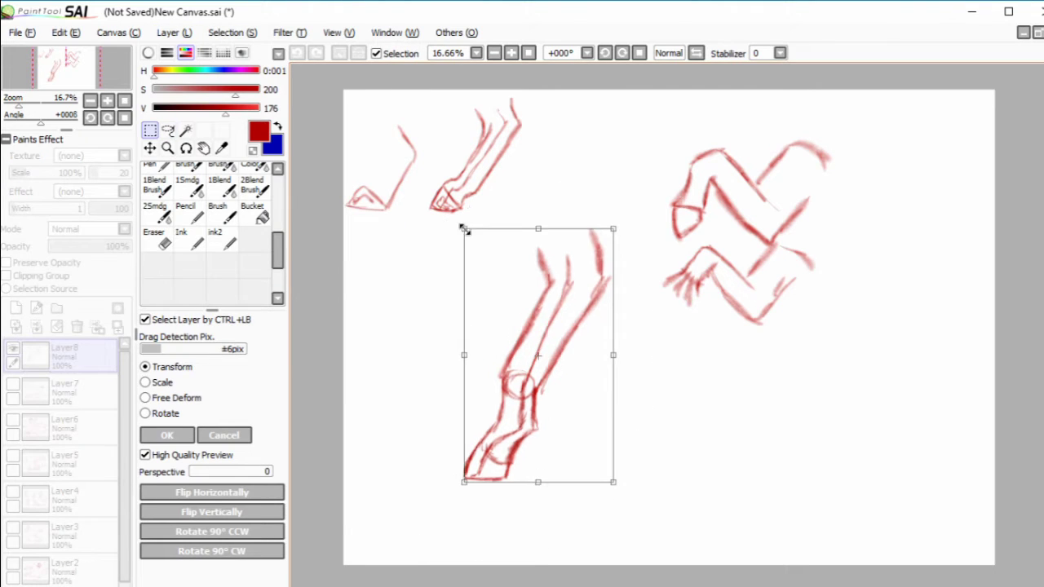
{"action": "left_click_drag", "start_coordinate": [463, 229], "coordinate": [510, 303]}
{"action": "left_click_drag", "start_coordinate": [602, 392], "coordinate": [604, 214]}
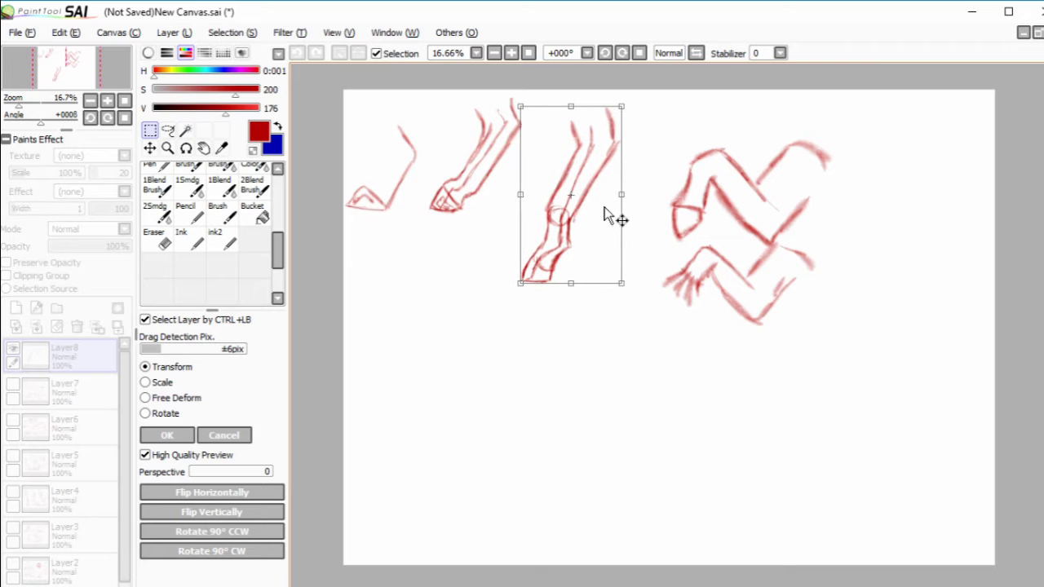
{"action": "left_click", "coordinate": [164, 435]}
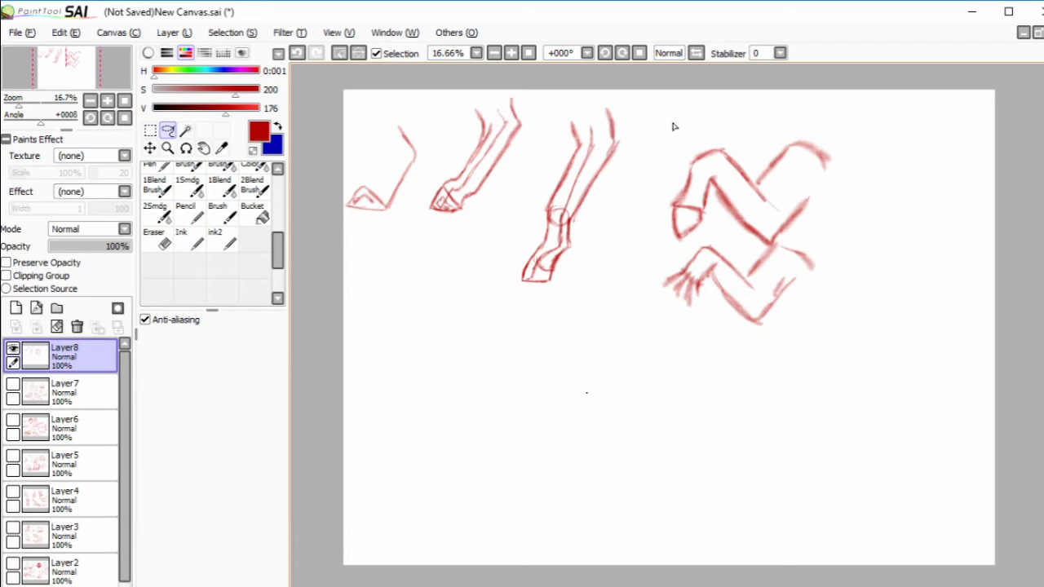
- Lasso the folded leg and the bent arm, move them up beside the third leg and clear the selection
{"action": "mouse_move", "coordinate": [673, 125]}
{"action": "left_mouse_down"}
{"action": "mouse_move", "coordinate": [830, 112]}
{"action": "mouse_move", "coordinate": [674, 125]}
{"action": "left_mouse_up"}
{"action": "left_click_drag", "start_coordinate": [796, 254], "coordinate": [750, 214]}
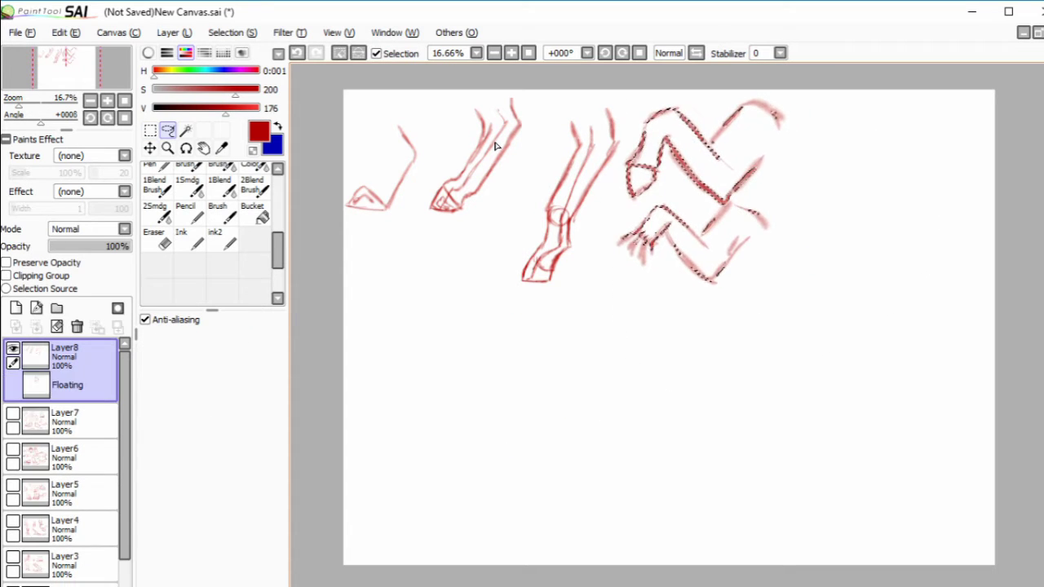
{"action": "left_click", "coordinate": [339, 53]}
- Sketch a large bent hind leg with the Pencil below the folded limbs, outlining its hoof, lower leg, hock and rounded thigh
{"action": "left_click", "coordinate": [186, 212]}
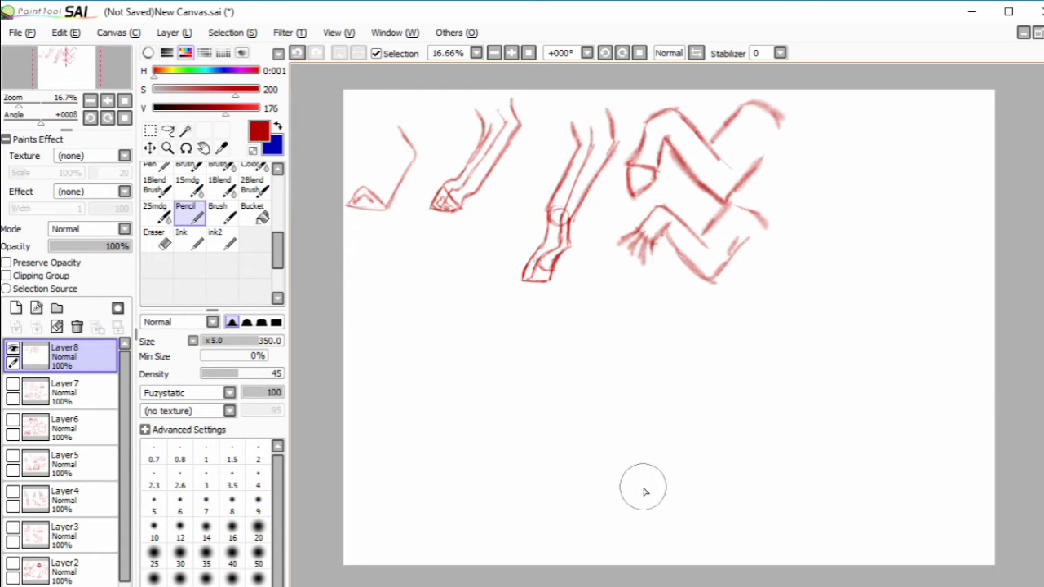
{"action": "mouse_move", "coordinate": [656, 482]}
{"action": "left_mouse_down"}
{"action": "mouse_move", "coordinate": [755, 384]}
{"action": "mouse_move", "coordinate": [715, 340]}
{"action": "mouse_move", "coordinate": [704, 305]}
{"action": "mouse_move", "coordinate": [747, 391]}
{"action": "mouse_move", "coordinate": [713, 425]}
{"action": "mouse_move", "coordinate": [751, 367]}
{"action": "mouse_move", "coordinate": [724, 353]}
{"action": "left_mouse_up"}
{"action": "mouse_move", "coordinate": [751, 394]}
{"action": "left_mouse_down"}
{"action": "mouse_move", "coordinate": [726, 414]}
{"action": "mouse_move", "coordinate": [744, 403]}
{"action": "left_mouse_up"}
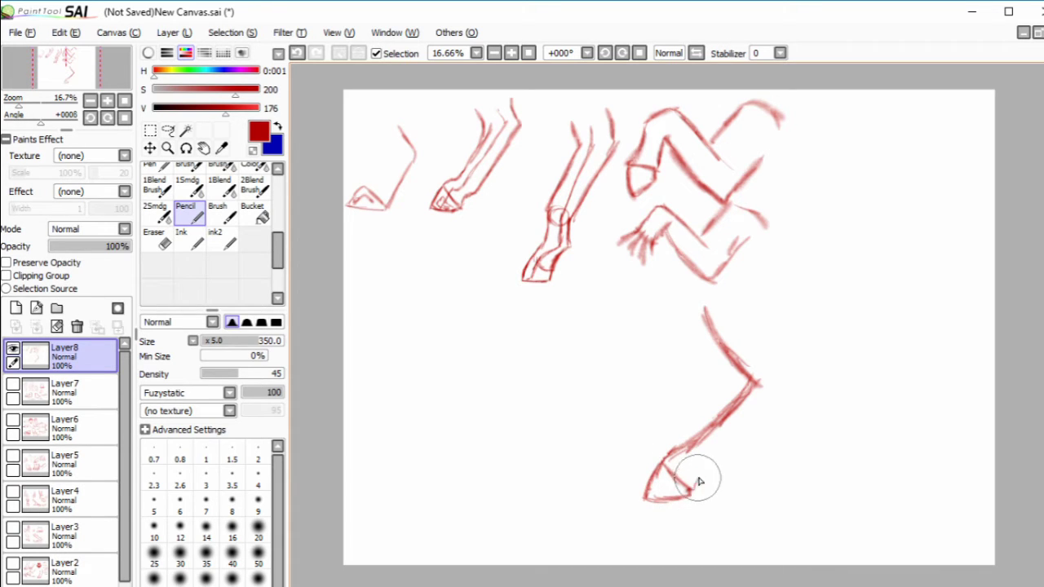
{"action": "mouse_move", "coordinate": [715, 473]}
{"action": "left_mouse_down"}
{"action": "mouse_move", "coordinate": [776, 410]}
{"action": "mouse_move", "coordinate": [741, 433]}
{"action": "mouse_move", "coordinate": [801, 385]}
{"action": "left_mouse_up"}
{"action": "left_click_drag", "start_coordinate": [802, 387], "coordinate": [769, 321]}
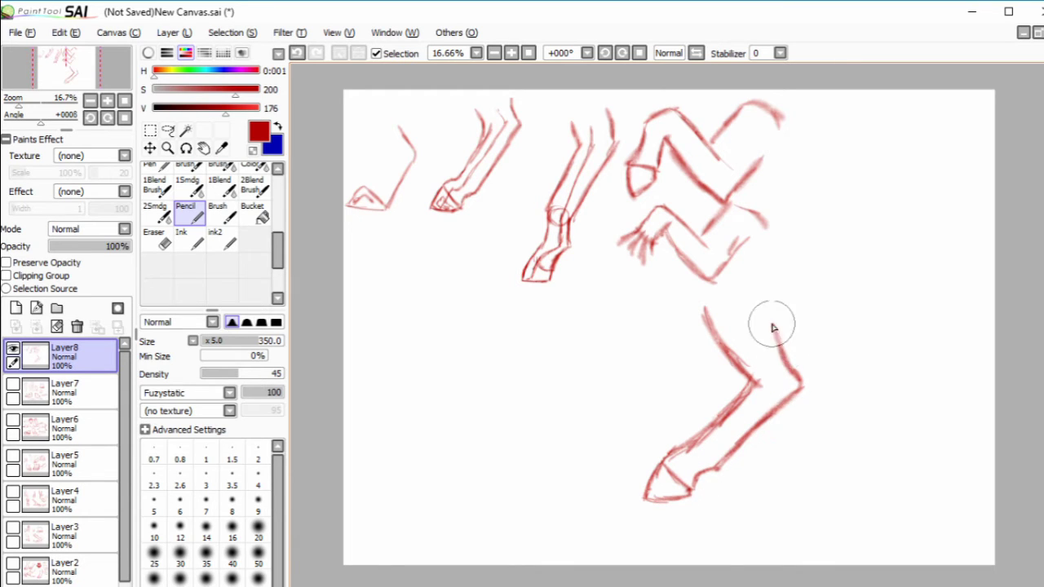
{"action": "left_click_drag", "start_coordinate": [758, 383], "coordinate": [682, 323]}
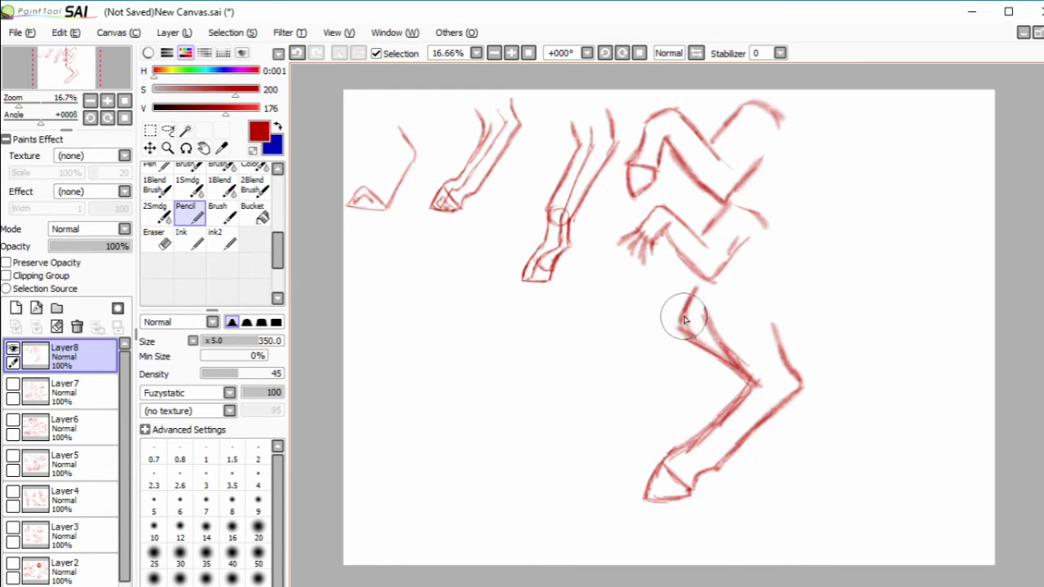
{"action": "mouse_move", "coordinate": [701, 281]}
{"action": "left_mouse_down"}
{"action": "mouse_move", "coordinate": [746, 267]}
{"action": "mouse_move", "coordinate": [707, 281]}
{"action": "mouse_move", "coordinate": [775, 279]}
{"action": "mouse_move", "coordinate": [786, 298]}
{"action": "mouse_move", "coordinate": [775, 322]}
{"action": "left_mouse_up"}
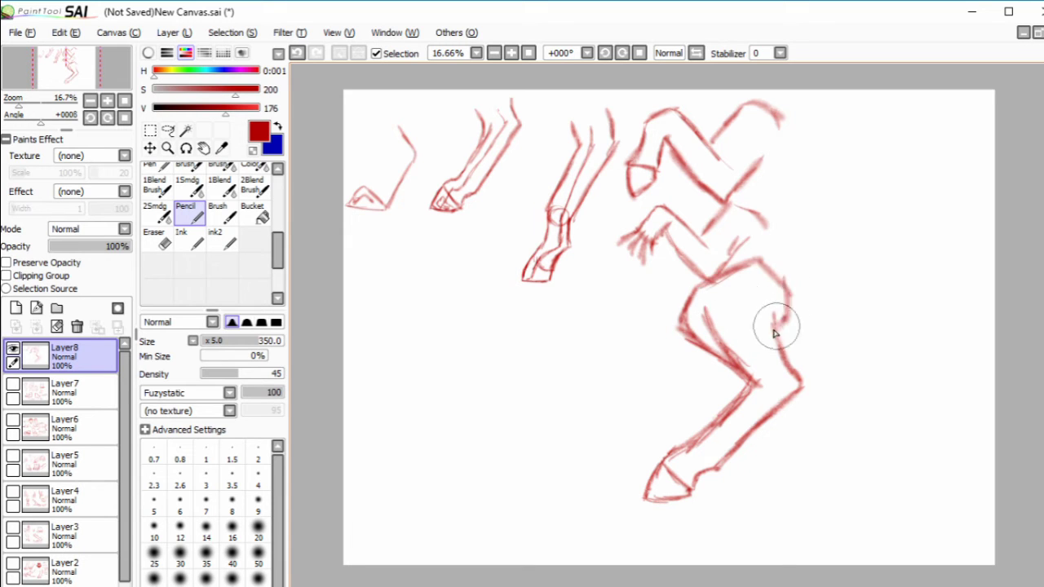
- Lasso the large hind leg, move it to the canvas's upper-right corner and clear the selection
{"action": "left_click", "coordinate": [168, 130]}
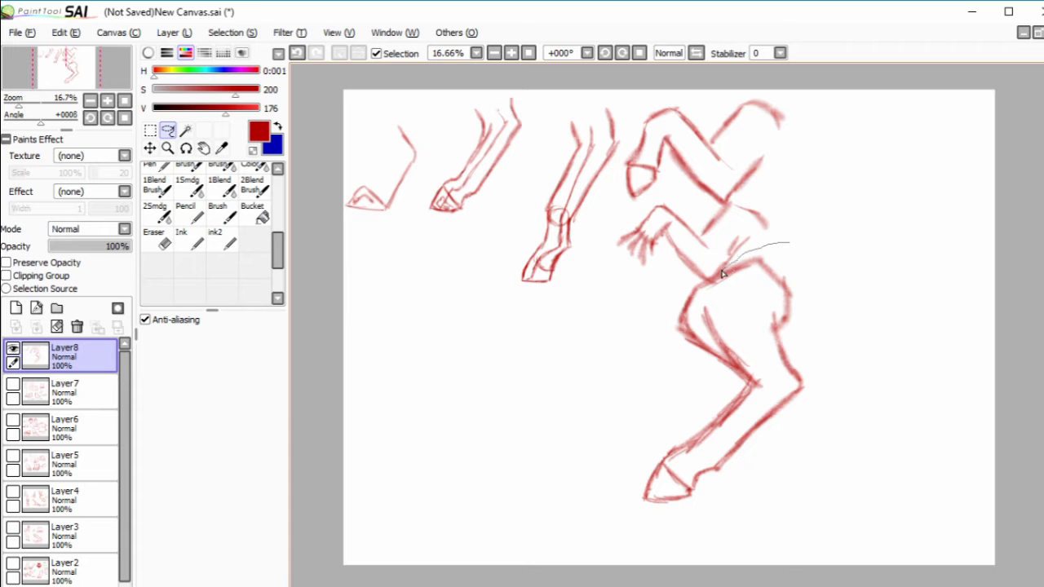
{"action": "left_click_drag", "start_coordinate": [887, 472], "coordinate": [799, 228]}
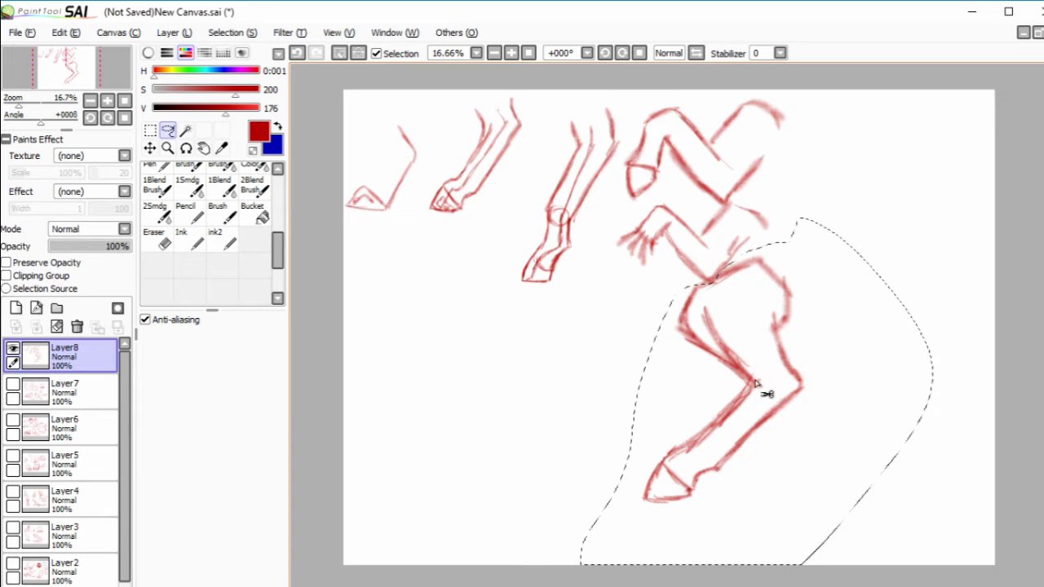
{"action": "mouse_move", "coordinate": [769, 396]}
{"action": "left_mouse_down"}
{"action": "mouse_move", "coordinate": [928, 272]}
{"action": "mouse_move", "coordinate": [905, 230]}
{"action": "left_mouse_up"}
{"action": "left_click", "coordinate": [341, 53]}
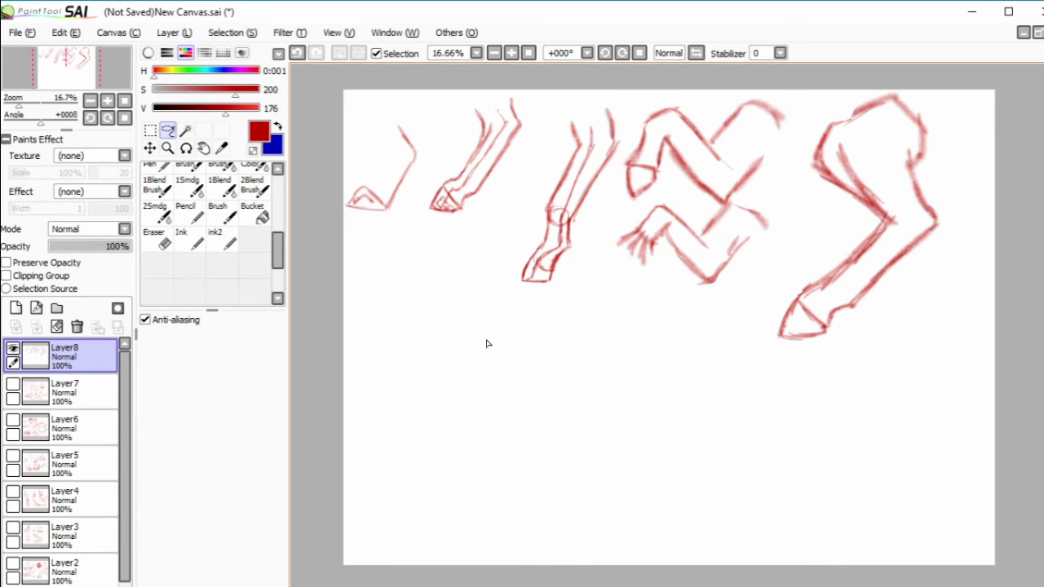
- Erase the inner guide line from the large hind leg's thigh and return to the Pencil tool
{"action": "left_click", "coordinate": [167, 240]}
{"action": "mouse_move", "coordinate": [862, 163]}
{"action": "left_mouse_down"}
{"action": "mouse_move", "coordinate": [844, 143]}
{"action": "mouse_move", "coordinate": [897, 228]}
{"action": "left_mouse_up"}
{"action": "left_click", "coordinate": [189, 213]}
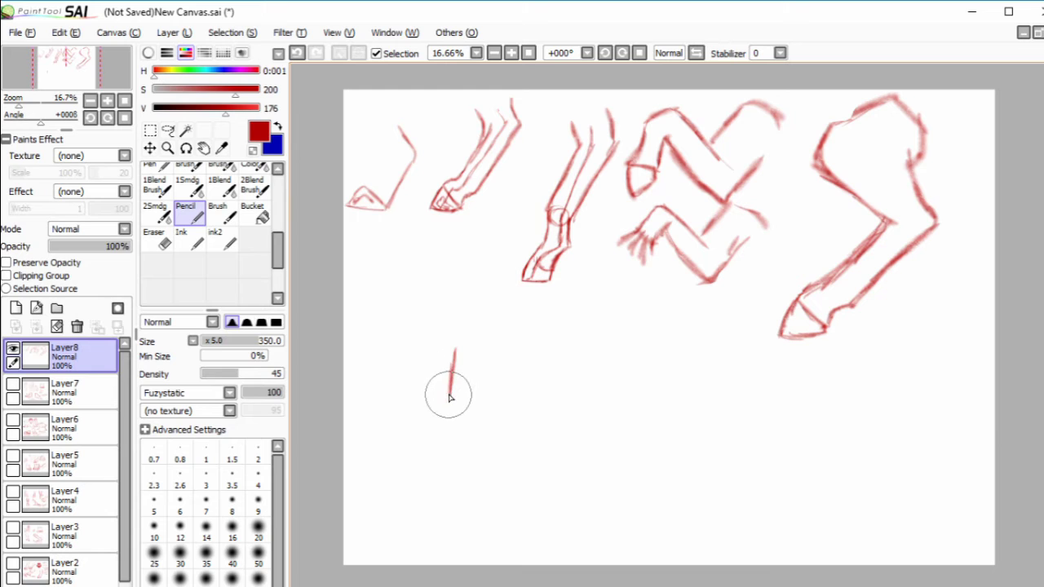
- Sketch a round hoof print with an inner ring and a narrow central notch below the second leg study
{"action": "mouse_move", "coordinate": [432, 392]}
{"action": "left_mouse_down"}
{"action": "mouse_move", "coordinate": [424, 334]}
{"action": "mouse_move", "coordinate": [451, 297]}
{"action": "mouse_move", "coordinate": [437, 315]}
{"action": "mouse_move", "coordinate": [478, 306]}
{"action": "mouse_move", "coordinate": [498, 320]}
{"action": "mouse_move", "coordinate": [491, 312]}
{"action": "mouse_move", "coordinate": [504, 370]}
{"action": "mouse_move", "coordinate": [494, 397]}
{"action": "left_mouse_up"}
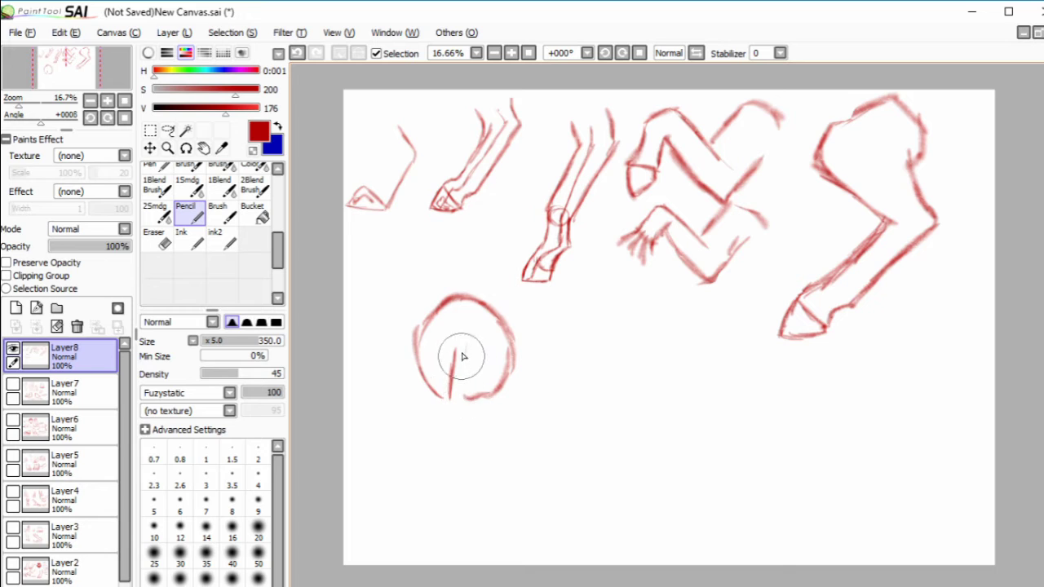
{"action": "mouse_move", "coordinate": [485, 405]}
{"action": "left_mouse_down"}
{"action": "mouse_move", "coordinate": [489, 371]}
{"action": "mouse_move", "coordinate": [458, 353]}
{"action": "left_mouse_up"}
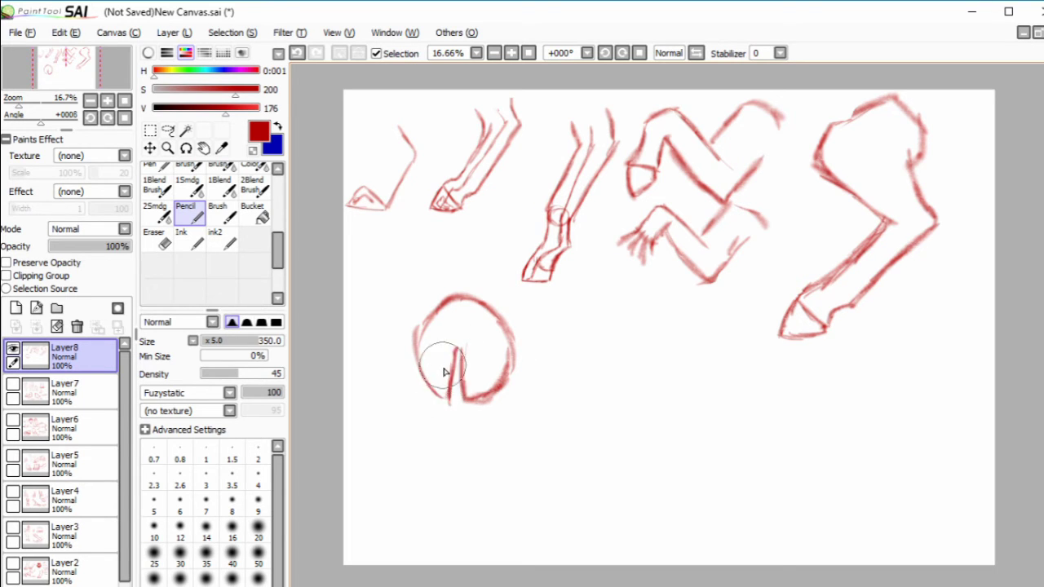
{"action": "mouse_move", "coordinate": [446, 398]}
{"action": "left_mouse_down"}
{"action": "mouse_move", "coordinate": [438, 347]}
{"action": "mouse_move", "coordinate": [476, 319]}
{"action": "mouse_move", "coordinate": [458, 321]}
{"action": "mouse_move", "coordinate": [493, 354]}
{"action": "mouse_move", "coordinate": [467, 384]}
{"action": "left_mouse_up"}
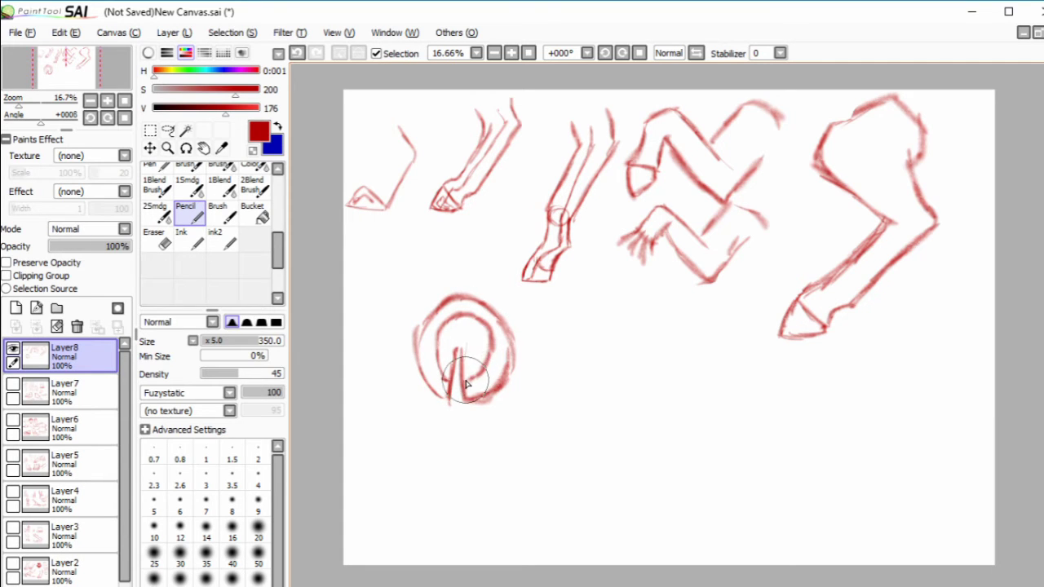
{"action": "mouse_move", "coordinate": [455, 322]}
{"action": "left_mouse_down"}
{"action": "mouse_move", "coordinate": [436, 358]}
{"action": "mouse_move", "coordinate": [436, 311]}
{"action": "mouse_move", "coordinate": [410, 345]}
{"action": "left_mouse_up"}
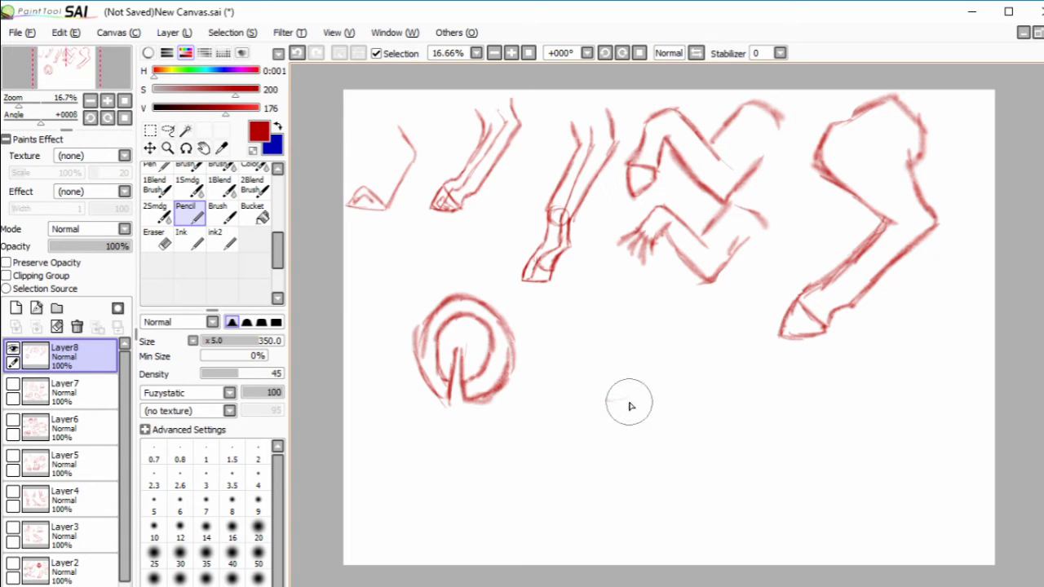
- Sketch a cloven hoof print of two pointed halves beside the round one, with two small oval dewclaw marks beneath it
{"action": "mouse_move", "coordinate": [629, 406]}
{"action": "left_mouse_down"}
{"action": "mouse_move", "coordinate": [604, 410]}
{"action": "mouse_move", "coordinate": [563, 365]}
{"action": "mouse_move", "coordinate": [592, 283]}
{"action": "left_mouse_up"}
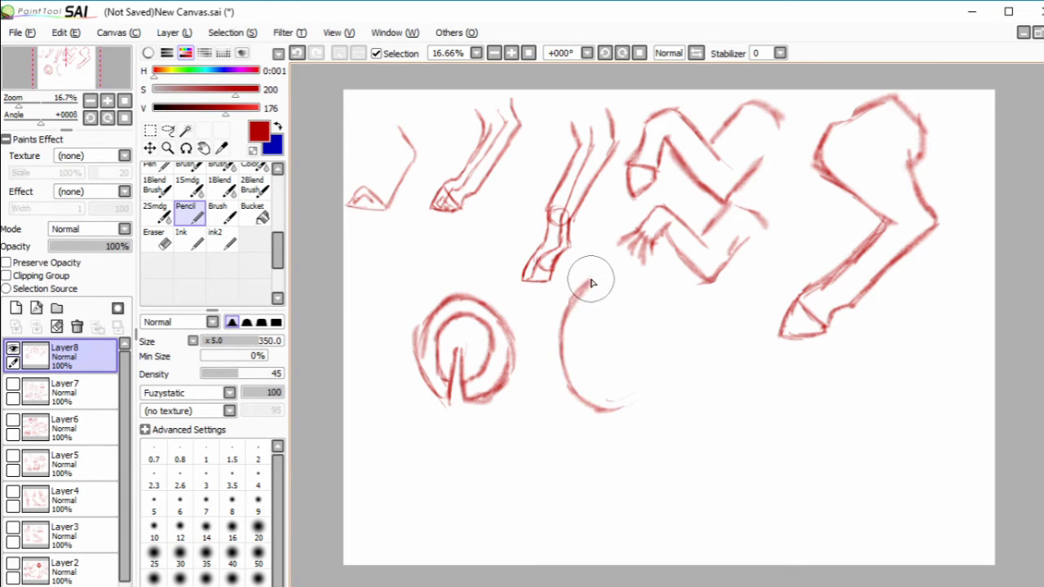
{"action": "mouse_move", "coordinate": [596, 324]}
{"action": "left_mouse_down"}
{"action": "mouse_move", "coordinate": [626, 371]}
{"action": "mouse_move", "coordinate": [623, 405]}
{"action": "mouse_move", "coordinate": [631, 373]}
{"action": "mouse_move", "coordinate": [625, 397]}
{"action": "mouse_move", "coordinate": [626, 379]}
{"action": "mouse_move", "coordinate": [653, 399]}
{"action": "mouse_move", "coordinate": [627, 380]}
{"action": "mouse_move", "coordinate": [627, 365]}
{"action": "mouse_move", "coordinate": [672, 282]}
{"action": "mouse_move", "coordinate": [687, 329]}
{"action": "mouse_move", "coordinate": [677, 391]}
{"action": "mouse_move", "coordinate": [624, 408]}
{"action": "left_mouse_up"}
{"action": "left_click_drag", "start_coordinate": [588, 281], "coordinate": [626, 371]}
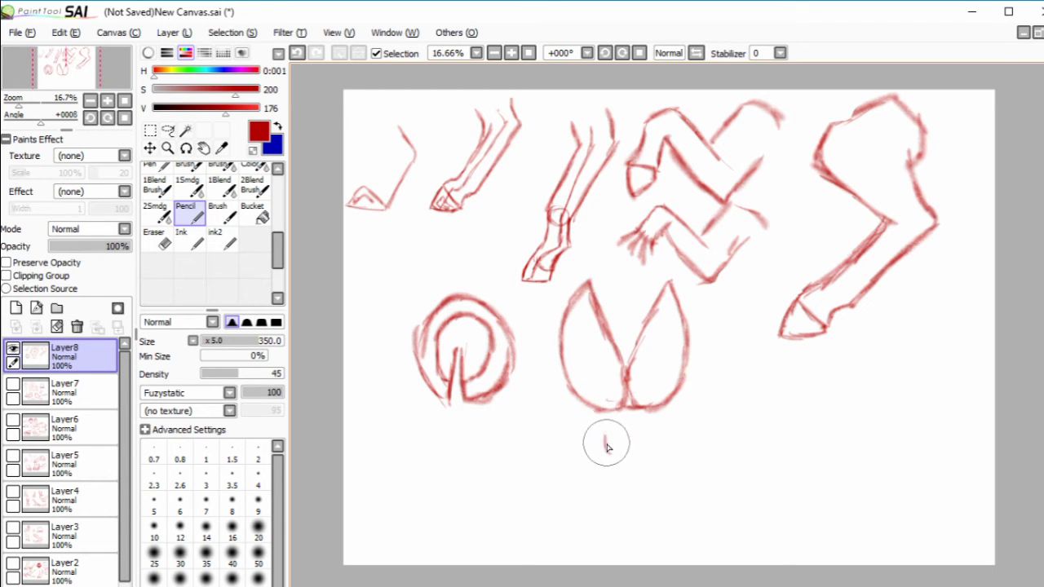
{"action": "mouse_move", "coordinate": [603, 436]}
{"action": "left_mouse_down"}
{"action": "mouse_move", "coordinate": [619, 459]}
{"action": "mouse_move", "coordinate": [607, 430]}
{"action": "mouse_move", "coordinate": [619, 442]}
{"action": "mouse_move", "coordinate": [604, 436]}
{"action": "mouse_move", "coordinate": [609, 448]}
{"action": "mouse_move", "coordinate": [634, 466]}
{"action": "mouse_move", "coordinate": [634, 438]}
{"action": "left_mouse_up"}
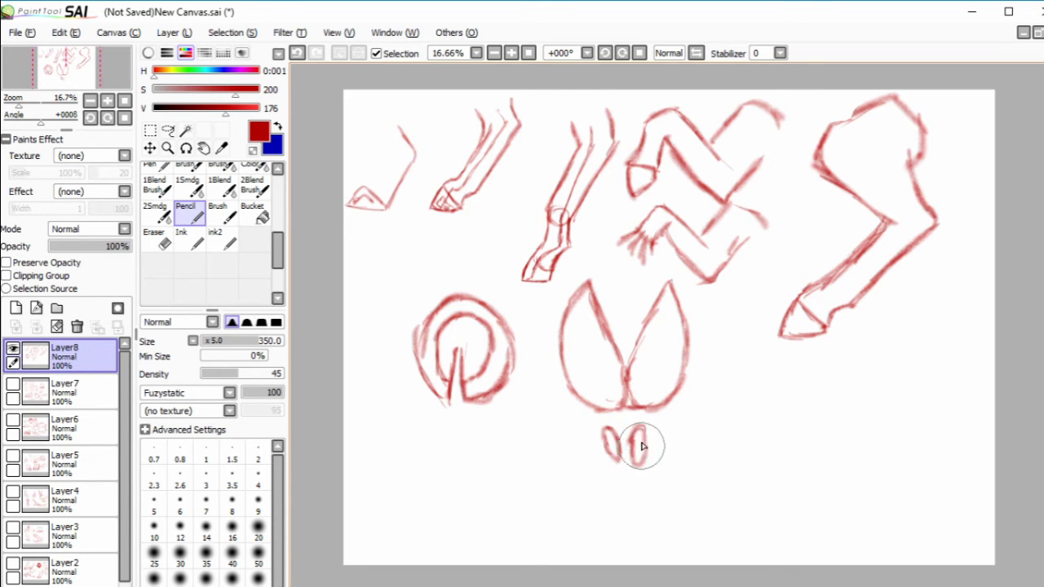
- Add a small dewclaw behind the large hind leg's hoof and sketch a side-view hoof near the canvas's lower right
{"action": "left_click_drag", "start_coordinate": [834, 318], "coordinate": [842, 312]}
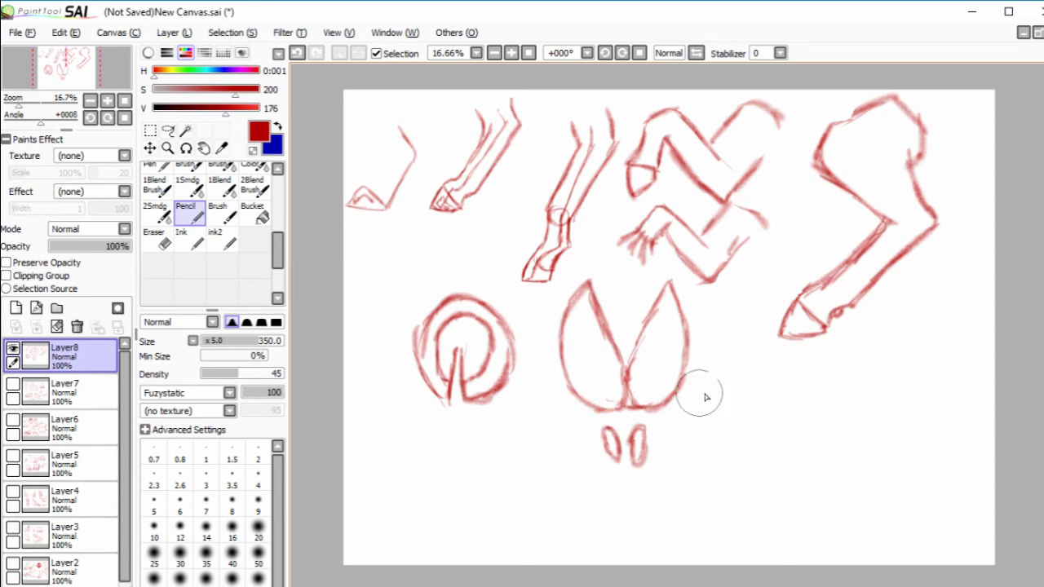
{"action": "mouse_move", "coordinate": [812, 421]}
{"action": "left_mouse_down"}
{"action": "mouse_move", "coordinate": [778, 485]}
{"action": "mouse_move", "coordinate": [767, 489]}
{"action": "mouse_move", "coordinate": [729, 460]}
{"action": "mouse_move", "coordinate": [734, 437]}
{"action": "mouse_move", "coordinate": [709, 502]}
{"action": "mouse_move", "coordinate": [763, 491]}
{"action": "mouse_move", "coordinate": [723, 461]}
{"action": "mouse_move", "coordinate": [698, 492]}
{"action": "mouse_move", "coordinate": [713, 492]}
{"action": "mouse_move", "coordinate": [701, 492]}
{"action": "mouse_move", "coordinate": [725, 460]}
{"action": "mouse_move", "coordinate": [709, 486]}
{"action": "mouse_move", "coordinate": [732, 481]}
{"action": "mouse_move", "coordinate": [714, 499]}
{"action": "mouse_move", "coordinate": [753, 497]}
{"action": "left_mouse_up"}
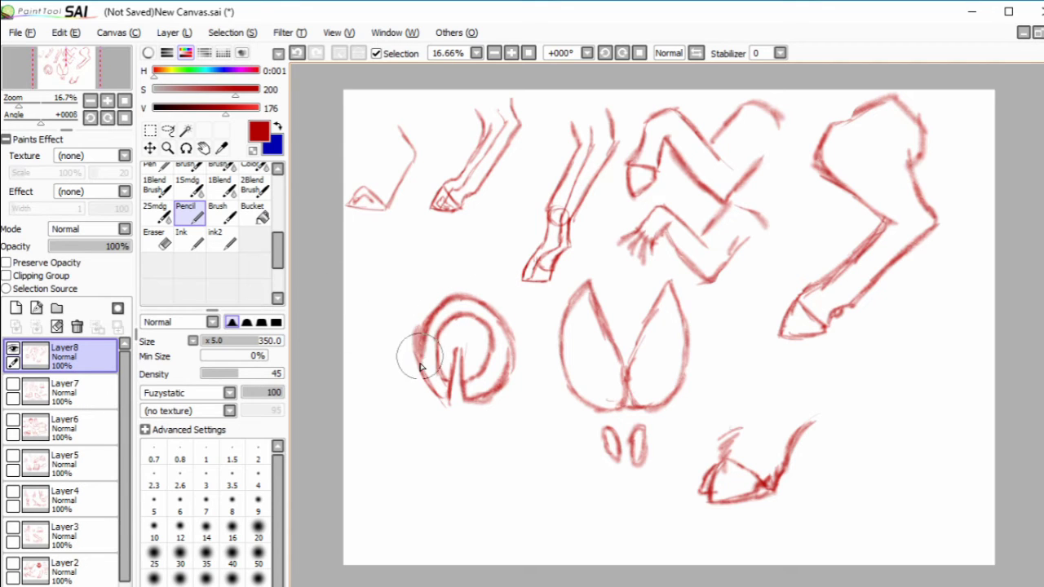
- Lasso both hoof prints and the side-view hoof, scale them down, place them beneath the first leg studies and clear the selection
{"action": "left_click", "coordinate": [186, 131]}
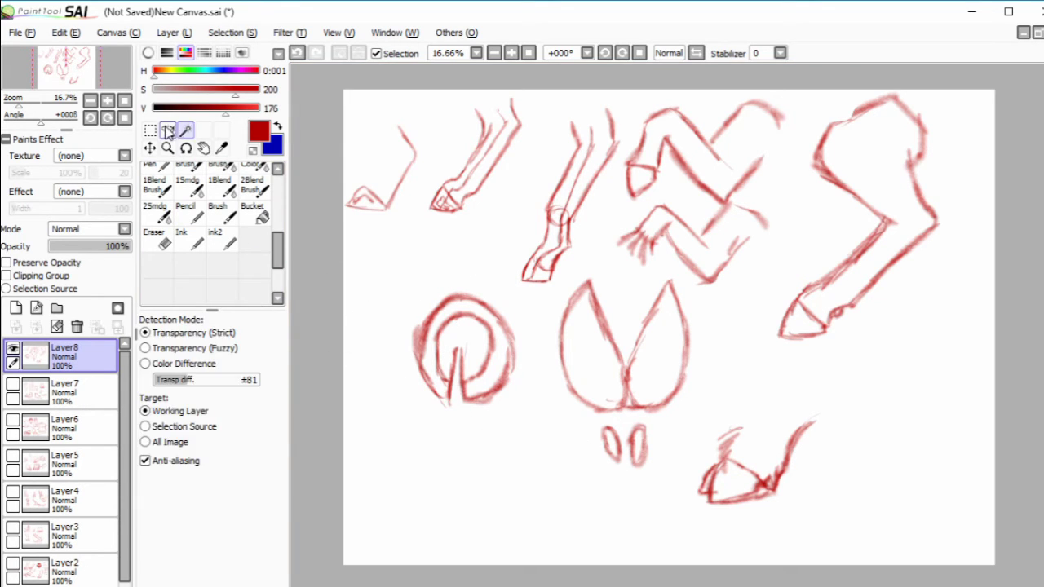
{"action": "left_click", "coordinate": [167, 130]}
{"action": "mouse_move", "coordinate": [514, 516]}
{"action": "left_mouse_down"}
{"action": "mouse_move", "coordinate": [748, 546]}
{"action": "mouse_move", "coordinate": [879, 430]}
{"action": "left_mouse_up"}
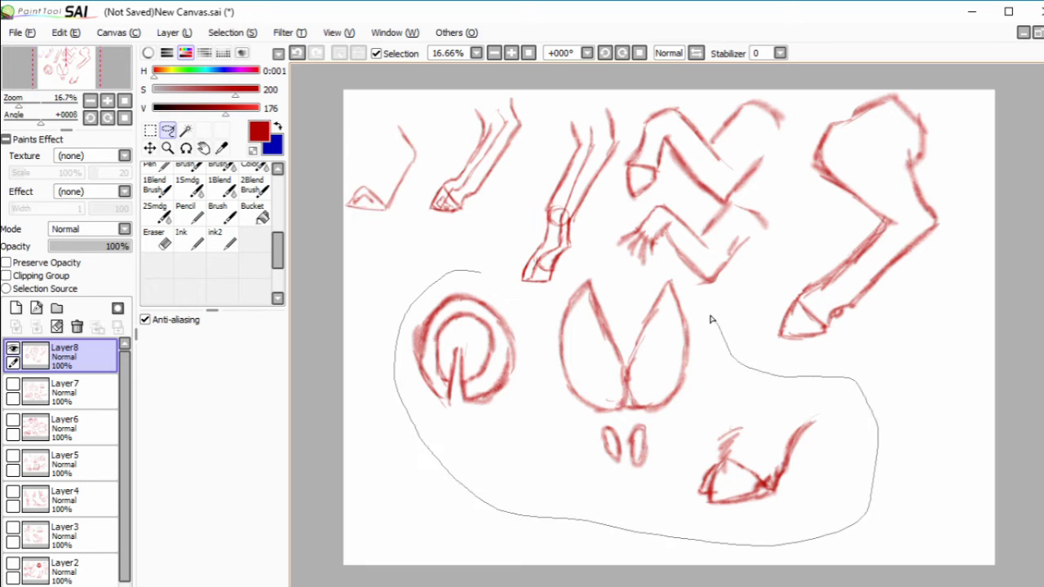
{"action": "left_click_drag", "start_coordinate": [526, 299], "coordinate": [471, 283]}
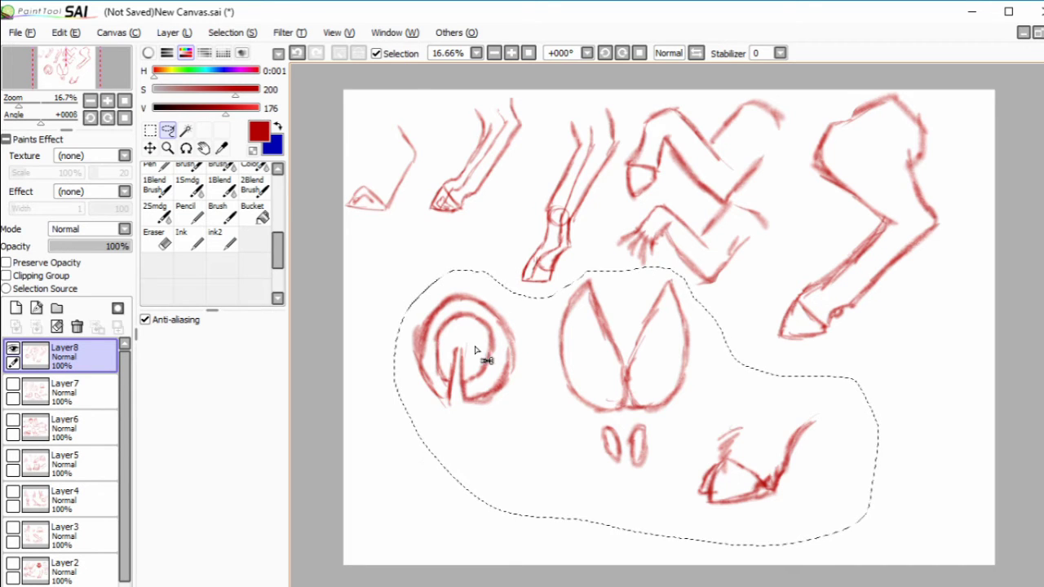
{"action": "left_click", "coordinate": [175, 33]}
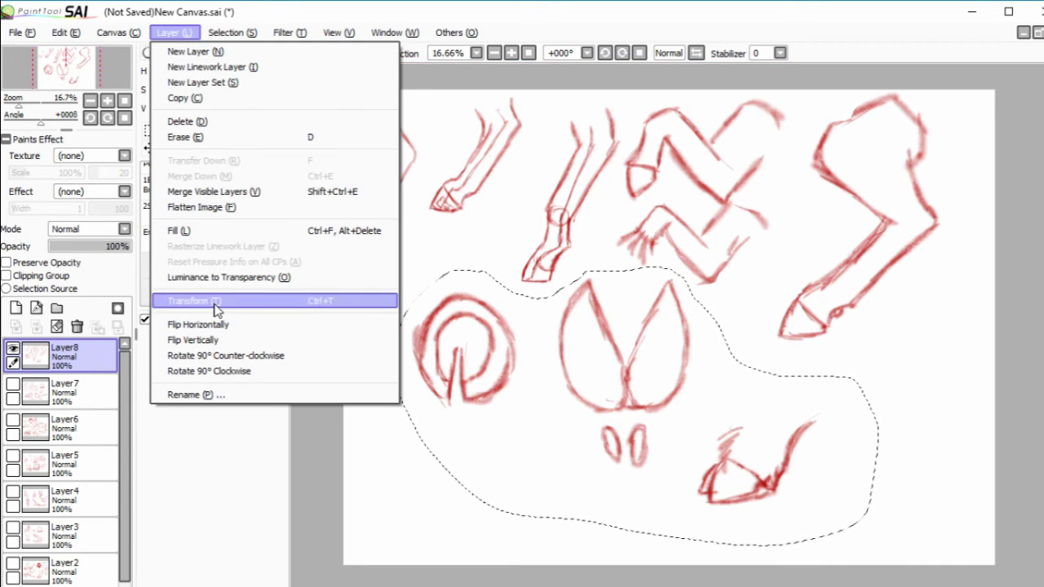
{"action": "left_click", "coordinate": [214, 302]}
{"action": "mouse_move", "coordinate": [412, 278]}
{"action": "left_mouse_down"}
{"action": "mouse_move", "coordinate": [584, 357]}
{"action": "mouse_move", "coordinate": [588, 375]}
{"action": "left_mouse_up"}
{"action": "mouse_move", "coordinate": [703, 474]}
{"action": "left_mouse_down"}
{"action": "mouse_move", "coordinate": [415, 350]}
{"action": "mouse_move", "coordinate": [462, 345]}
{"action": "mouse_move", "coordinate": [461, 320]}
{"action": "left_mouse_up"}
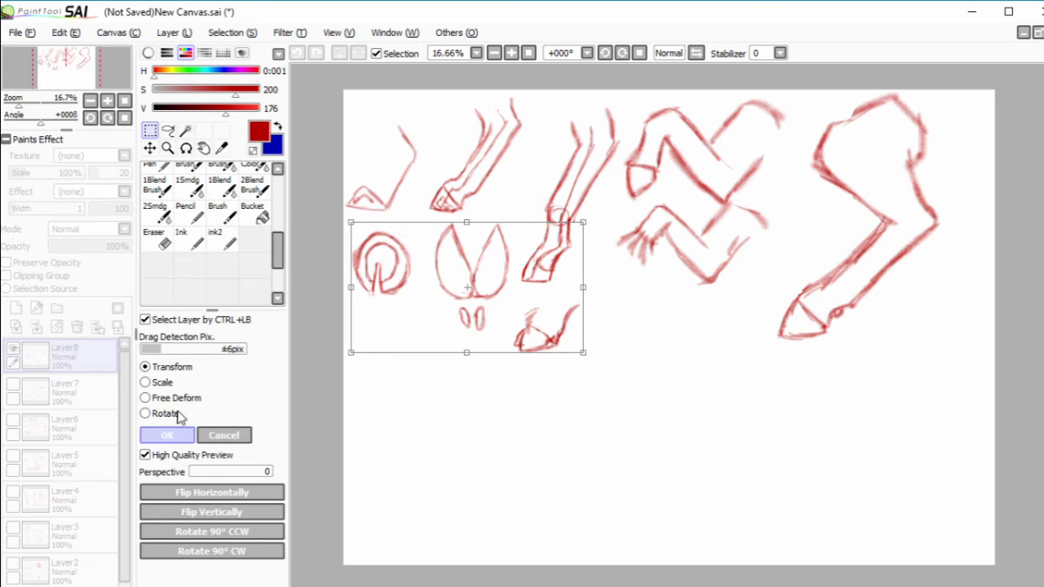
{"action": "left_click", "coordinate": [166, 434]}
{"action": "key", "text": "n"}
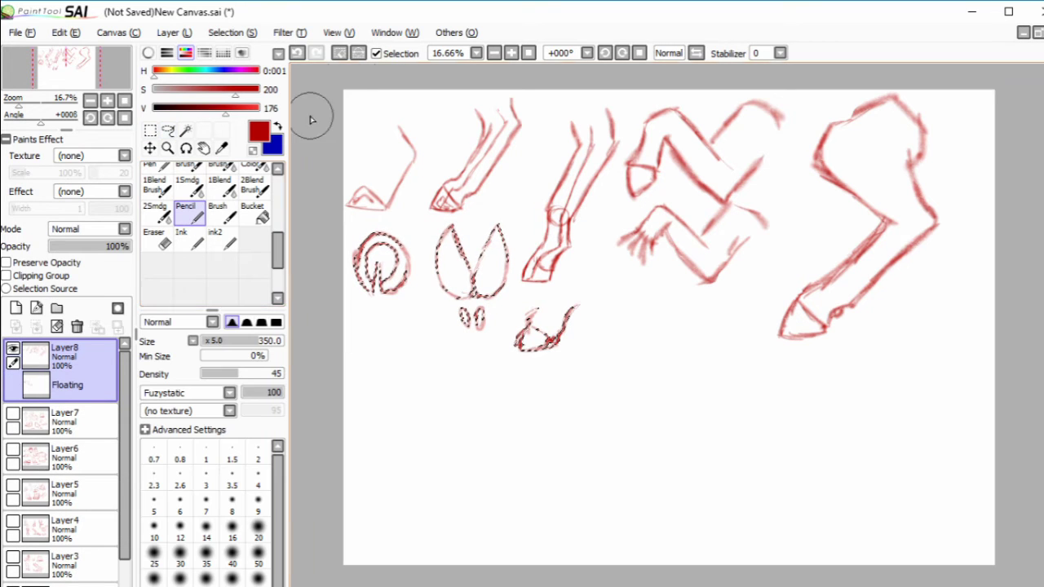
{"action": "left_click", "coordinate": [338, 53]}
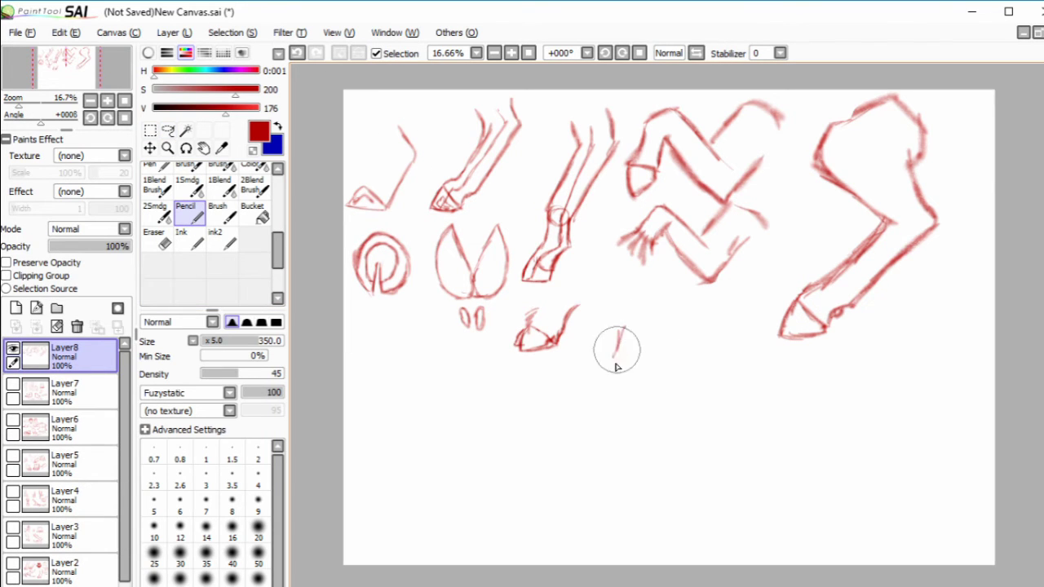
- Sketch a front-view leg ending in a cloven hoof at the canvas's lower edge, and erase its upper part
{"action": "mouse_move", "coordinate": [620, 326]}
{"action": "left_mouse_down"}
{"action": "mouse_move", "coordinate": [676, 465]}
{"action": "mouse_move", "coordinate": [634, 429]}
{"action": "mouse_move", "coordinate": [670, 468]}
{"action": "mouse_move", "coordinate": [689, 431]}
{"action": "mouse_move", "coordinate": [695, 374]}
{"action": "mouse_move", "coordinate": [686, 477]}
{"action": "mouse_move", "coordinate": [695, 422]}
{"action": "mouse_move", "coordinate": [690, 450]}
{"action": "mouse_move", "coordinate": [715, 506]}
{"action": "mouse_move", "coordinate": [696, 504]}
{"action": "mouse_move", "coordinate": [698, 536]}
{"action": "mouse_move", "coordinate": [690, 525]}
{"action": "mouse_move", "coordinate": [700, 545]}
{"action": "mouse_move", "coordinate": [717, 531]}
{"action": "mouse_move", "coordinate": [714, 507]}
{"action": "mouse_move", "coordinate": [713, 544]}
{"action": "mouse_move", "coordinate": [673, 366]}
{"action": "left_mouse_up"}
{"action": "mouse_move", "coordinate": [698, 535]}
{"action": "left_mouse_down"}
{"action": "mouse_move", "coordinate": [691, 555]}
{"action": "mouse_move", "coordinate": [720, 556]}
{"action": "left_mouse_up"}
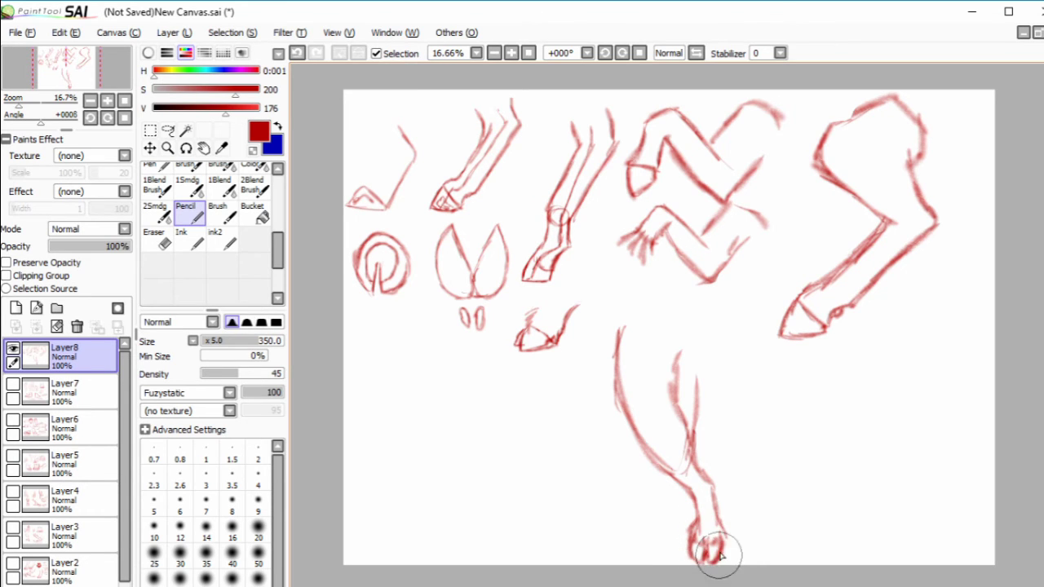
{"action": "left_click", "coordinate": [158, 238]}
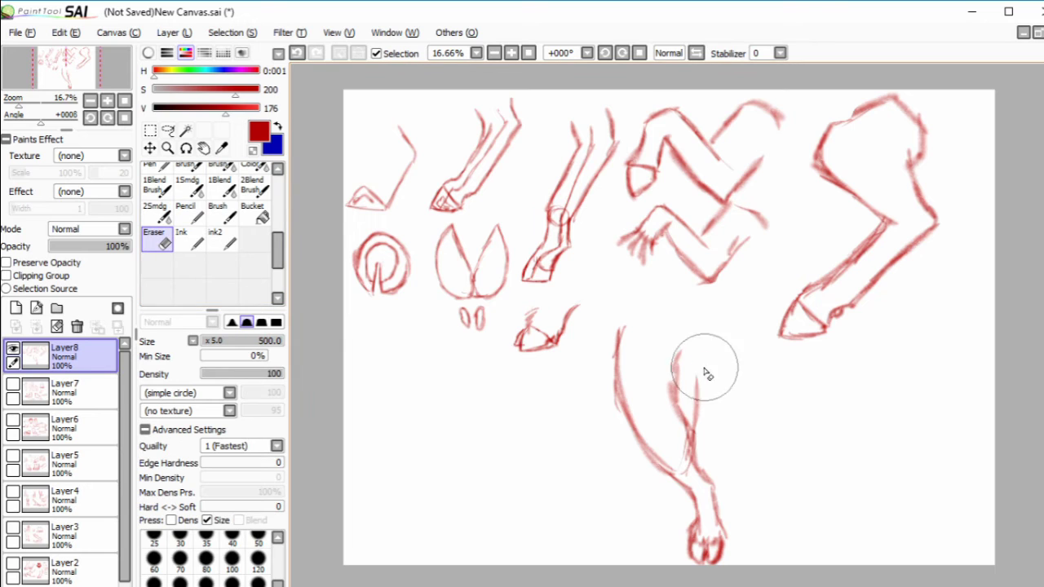
{"action": "mouse_move", "coordinate": [706, 372]}
{"action": "left_mouse_down"}
{"action": "mouse_move", "coordinate": [710, 428]}
{"action": "mouse_move", "coordinate": [687, 420]}
{"action": "mouse_move", "coordinate": [681, 360]}
{"action": "mouse_move", "coordinate": [637, 355]}
{"action": "mouse_move", "coordinate": [708, 441]}
{"action": "left_mouse_up"}
{"action": "left_click", "coordinate": [149, 148]}
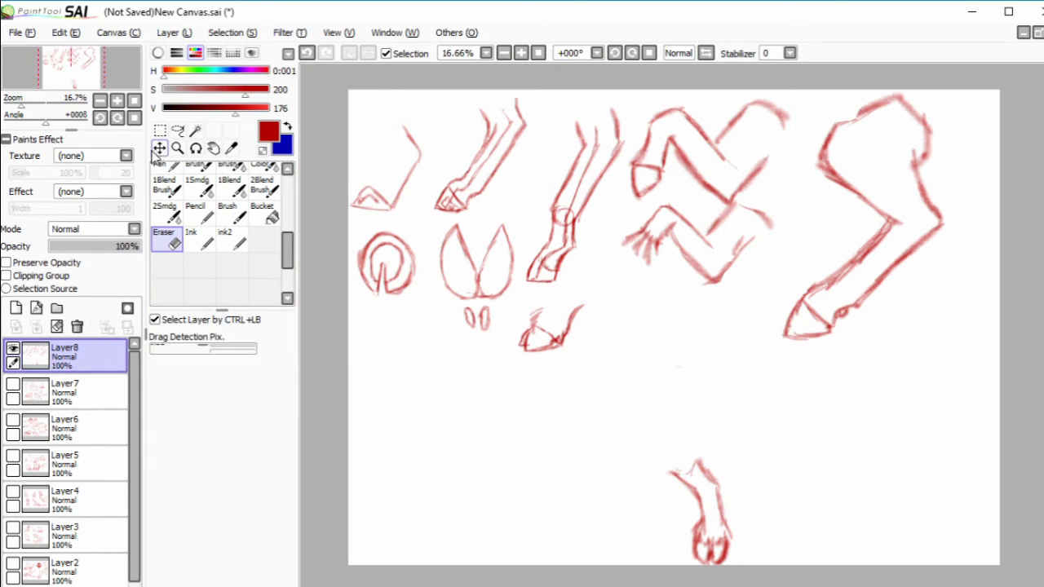
{"action": "mouse_move", "coordinate": [707, 483]}
{"action": "left_mouse_down"}
{"action": "mouse_move", "coordinate": [689, 398]}
{"action": "mouse_move", "coordinate": [720, 485]}
{"action": "left_mouse_up"}
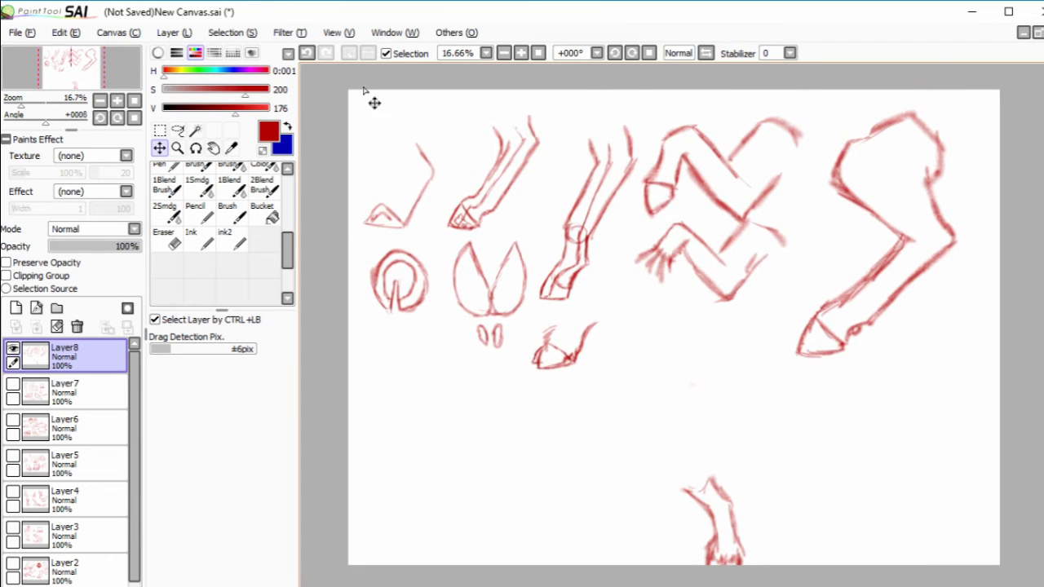
{"action": "left_click", "coordinate": [306, 53]}
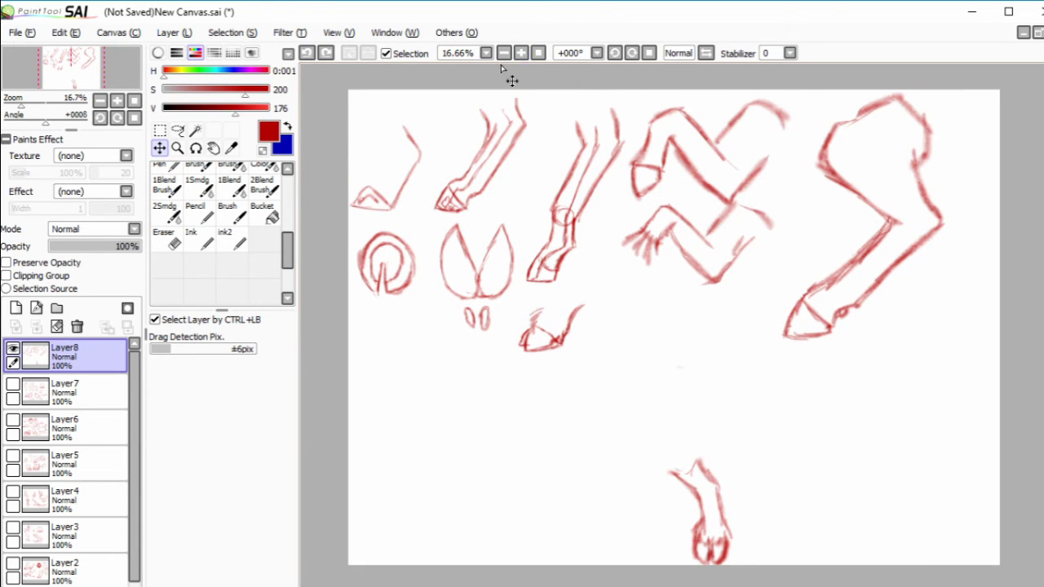
- Lasso the front-view cloven hoof, move it up beside the small side-view hoof and clear the selection
{"action": "left_click", "coordinate": [178, 131]}
{"action": "left_click_drag", "start_coordinate": [725, 422], "coordinate": [681, 377]}
{"action": "mouse_move", "coordinate": [730, 530]}
{"action": "left_mouse_down"}
{"action": "mouse_move", "coordinate": [706, 410]}
{"action": "mouse_move", "coordinate": [668, 354]}
{"action": "left_mouse_up"}
{"action": "key", "text": "ctrl+d"}
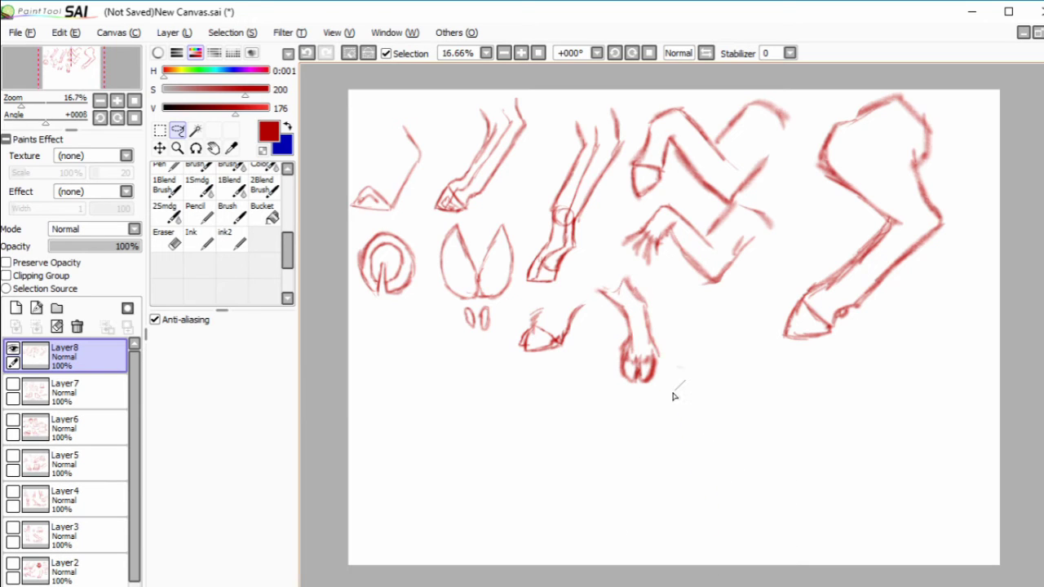
{"action": "left_click_drag", "start_coordinate": [594, 284], "coordinate": [683, 298]}
{"action": "left_click_drag", "start_coordinate": [632, 430], "coordinate": [597, 308]}
{"action": "left_click_drag", "start_coordinate": [638, 356], "coordinate": [624, 326]}
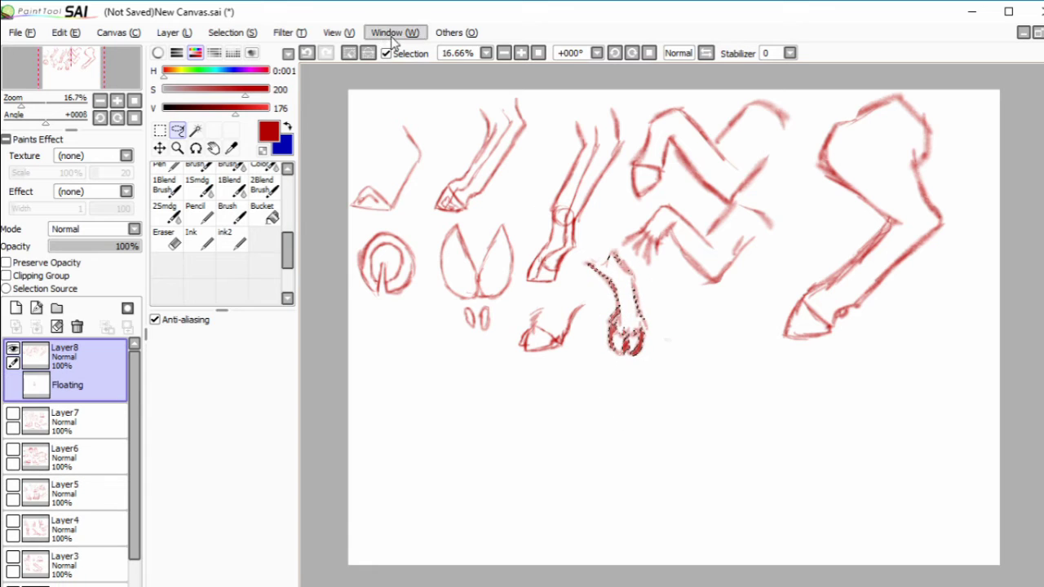
{"action": "key", "text": "ctrl+d"}
- Sketch a long outstretched leg with the Pencil across the lower canvas, outlining both contours, the shaggy fetlock and the hoof's front edge
{"action": "left_click", "coordinate": [197, 214]}
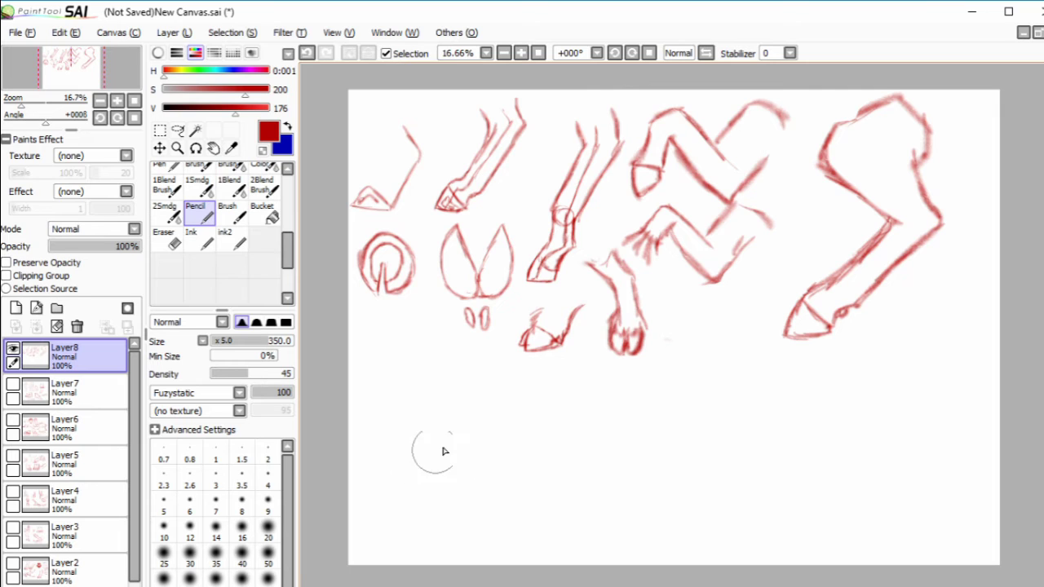
{"action": "mouse_move", "coordinate": [387, 458]}
{"action": "left_mouse_down"}
{"action": "mouse_move", "coordinate": [458, 445]}
{"action": "mouse_move", "coordinate": [429, 448]}
{"action": "mouse_move", "coordinate": [486, 421]}
{"action": "mouse_move", "coordinate": [604, 401]}
{"action": "left_mouse_up"}
{"action": "left_click_drag", "start_coordinate": [532, 414], "coordinate": [707, 379]}
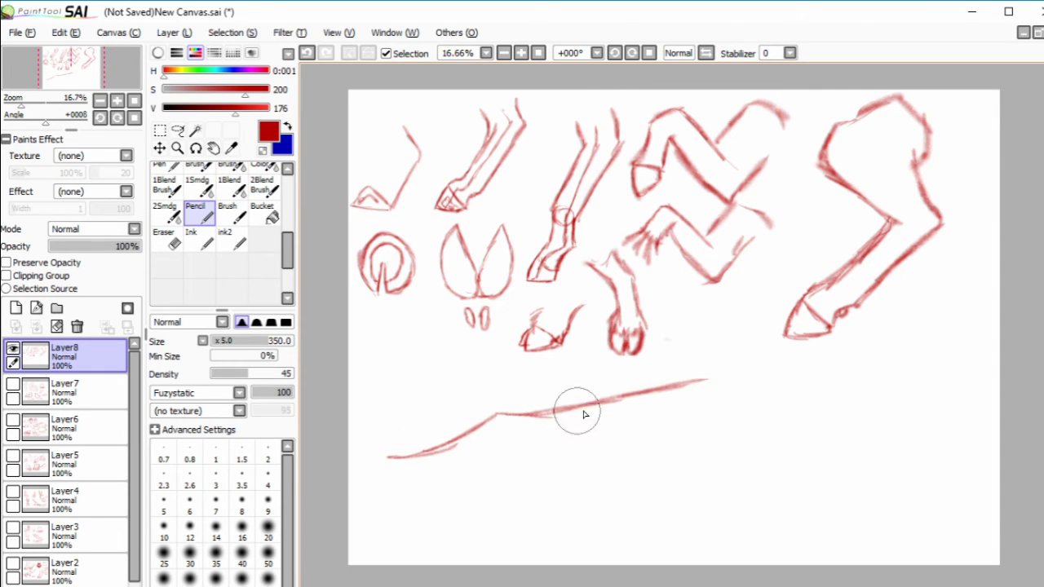
{"action": "left_click_drag", "start_coordinate": [584, 415], "coordinate": [710, 385]}
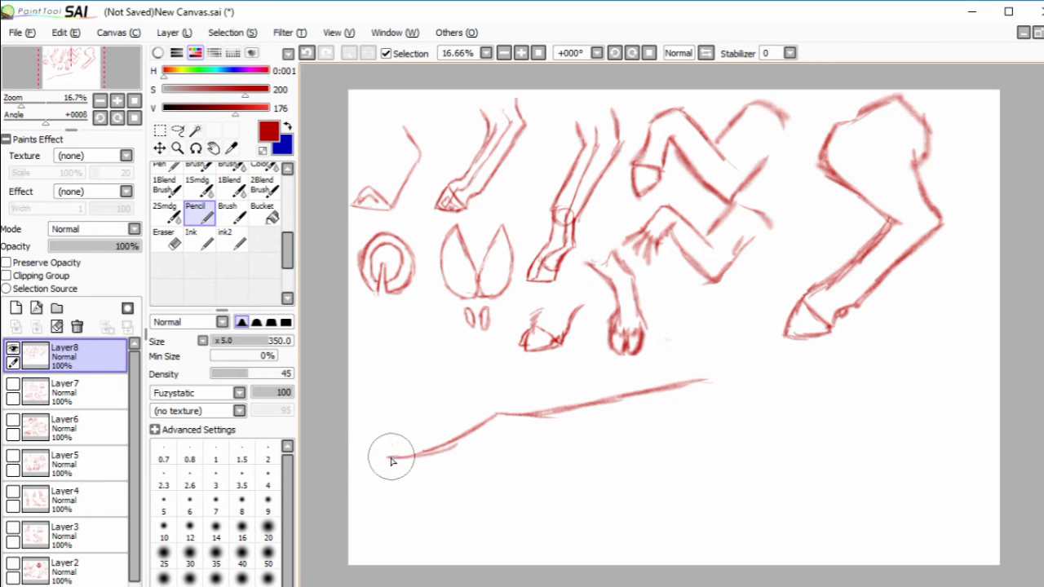
{"action": "mouse_move", "coordinate": [390, 469]}
{"action": "left_mouse_down"}
{"action": "mouse_move", "coordinate": [387, 478]}
{"action": "mouse_move", "coordinate": [427, 500]}
{"action": "mouse_move", "coordinate": [498, 465]}
{"action": "mouse_move", "coordinate": [495, 479]}
{"action": "mouse_move", "coordinate": [517, 443]}
{"action": "mouse_move", "coordinate": [524, 455]}
{"action": "mouse_move", "coordinate": [720, 452]}
{"action": "mouse_move", "coordinate": [770, 410]}
{"action": "left_mouse_up"}
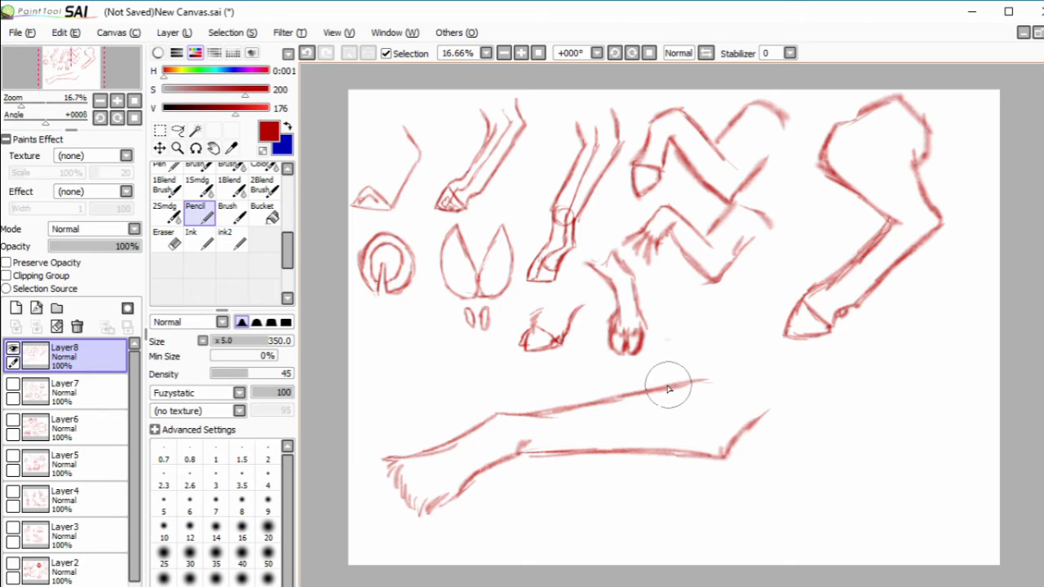
{"action": "left_click_drag", "start_coordinate": [669, 380], "coordinate": [743, 325]}
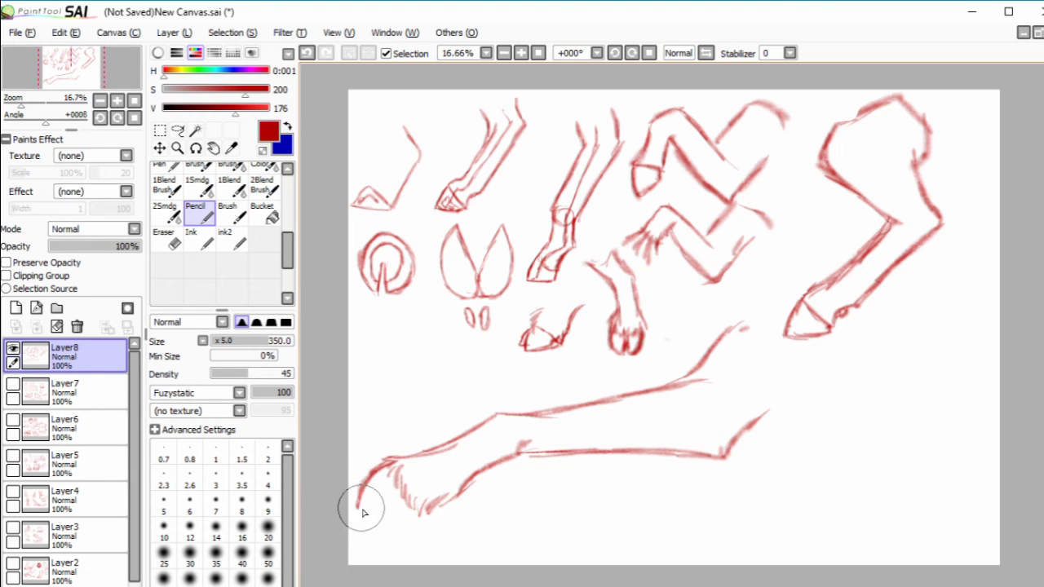
- Erase the outstretched leg's first hoof line and redraw the hoof as a closed shape around the fetlock hair
{"action": "left_click", "coordinate": [167, 238]}
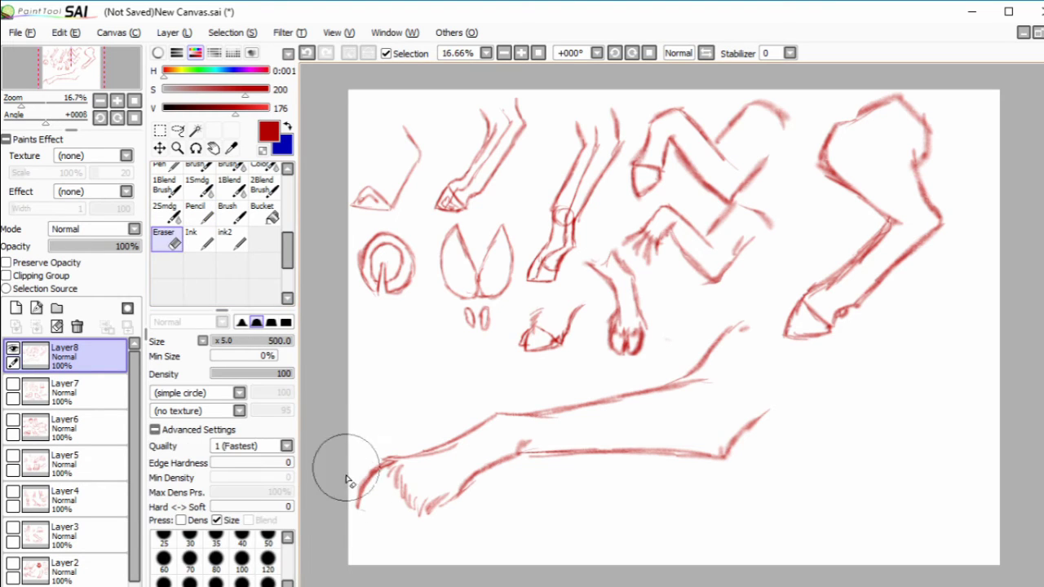
{"action": "left_click_drag", "start_coordinate": [359, 473], "coordinate": [380, 477]}
{"action": "left_click", "coordinate": [200, 225]}
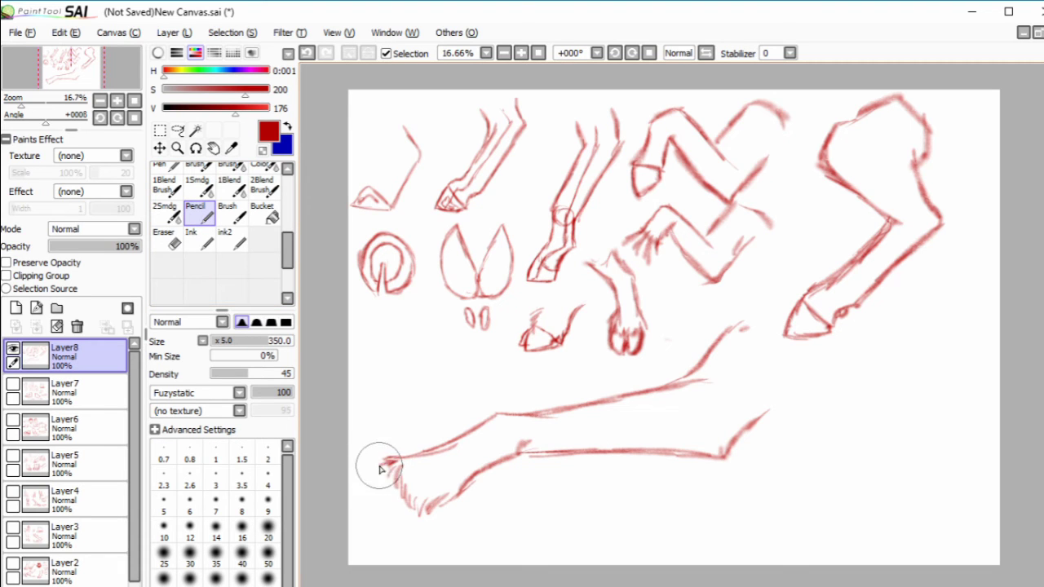
{"action": "mouse_move", "coordinate": [381, 469]}
{"action": "left_mouse_down"}
{"action": "mouse_move", "coordinate": [356, 485]}
{"action": "mouse_move", "coordinate": [359, 504]}
{"action": "mouse_move", "coordinate": [367, 494]}
{"action": "mouse_move", "coordinate": [406, 521]}
{"action": "left_mouse_up"}
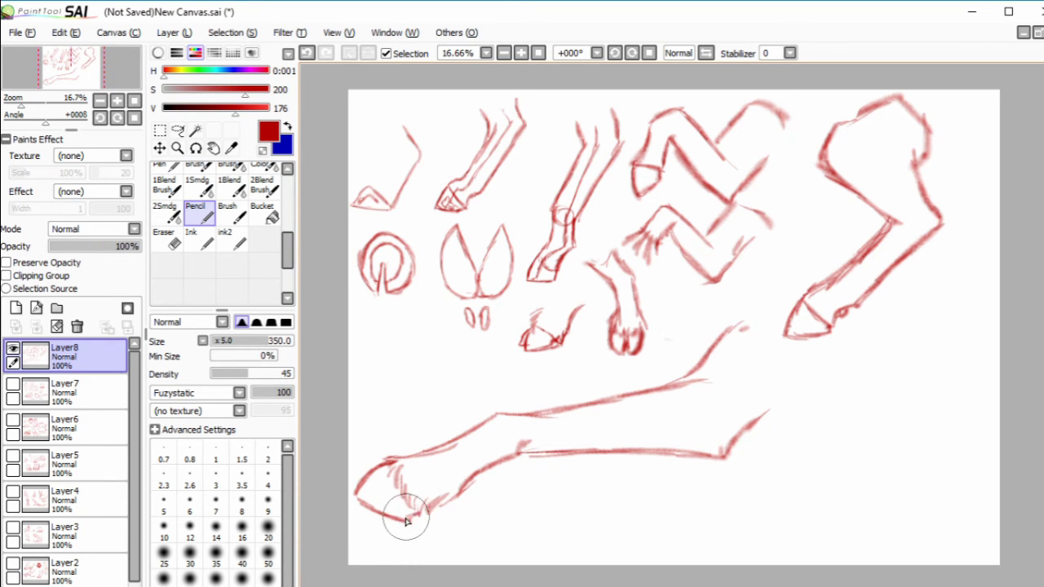
- Clean up the outstretched leg's hoof tip, reinforce its outline and extend the lower contour past the rear joint
{"action": "left_click", "coordinate": [167, 244]}
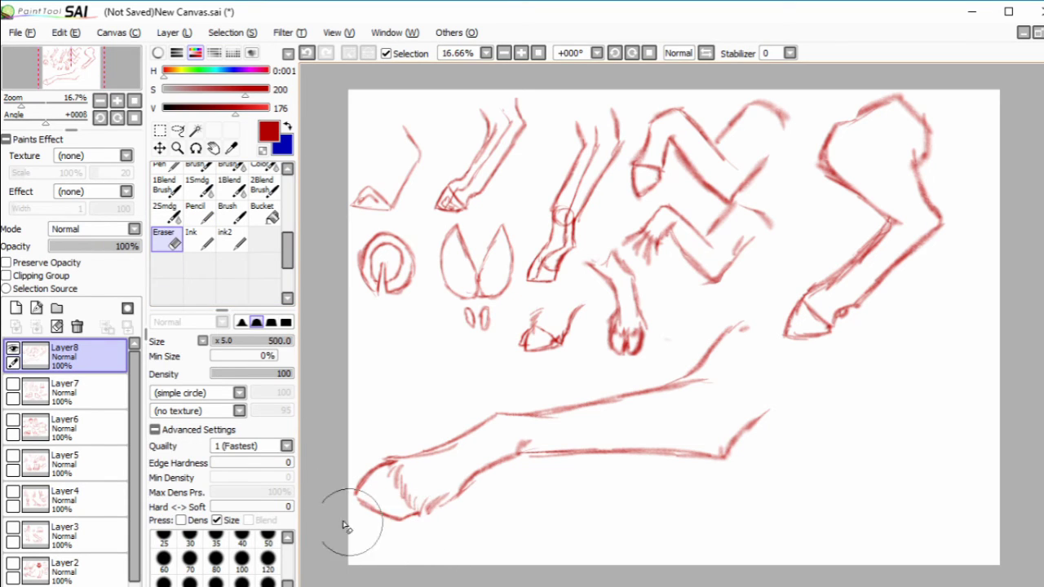
{"action": "left_click", "coordinate": [196, 213]}
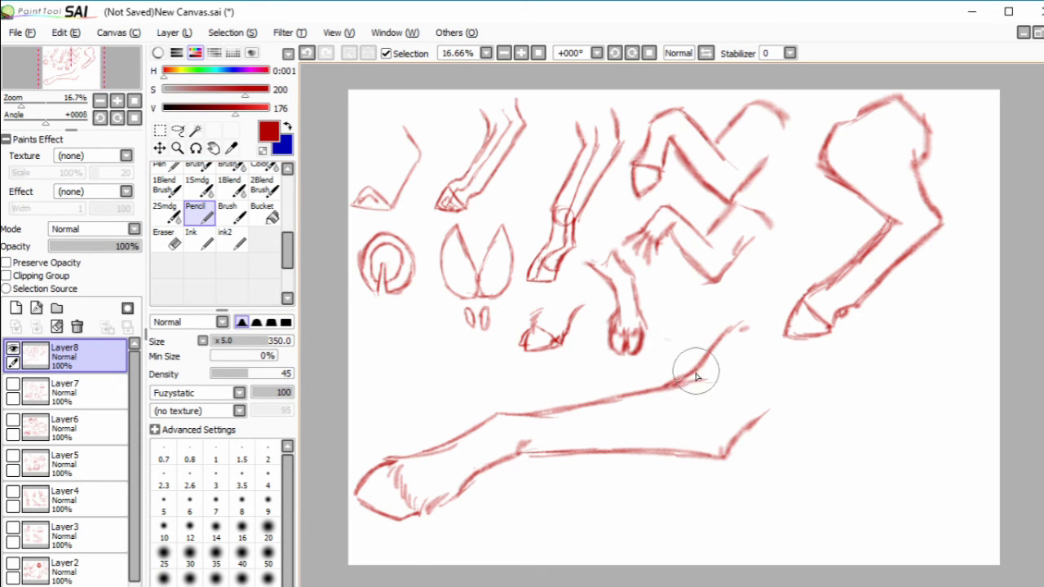
{"action": "mouse_move", "coordinate": [394, 463]}
{"action": "left_mouse_down"}
{"action": "mouse_move", "coordinate": [355, 496]}
{"action": "mouse_move", "coordinate": [414, 525]}
{"action": "left_mouse_up"}
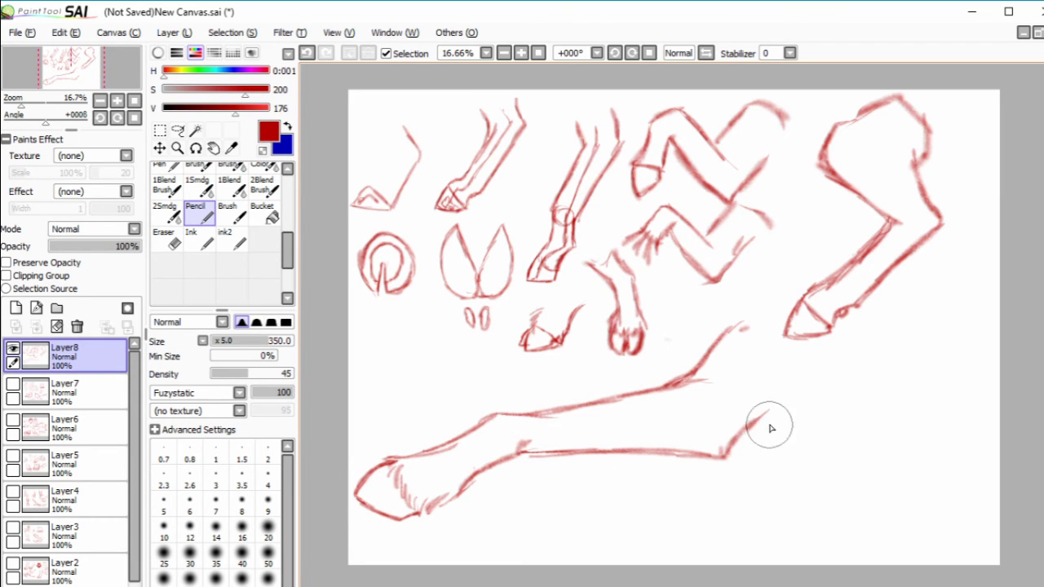
{"action": "left_click_drag", "start_coordinate": [773, 413], "coordinate": [803, 401]}
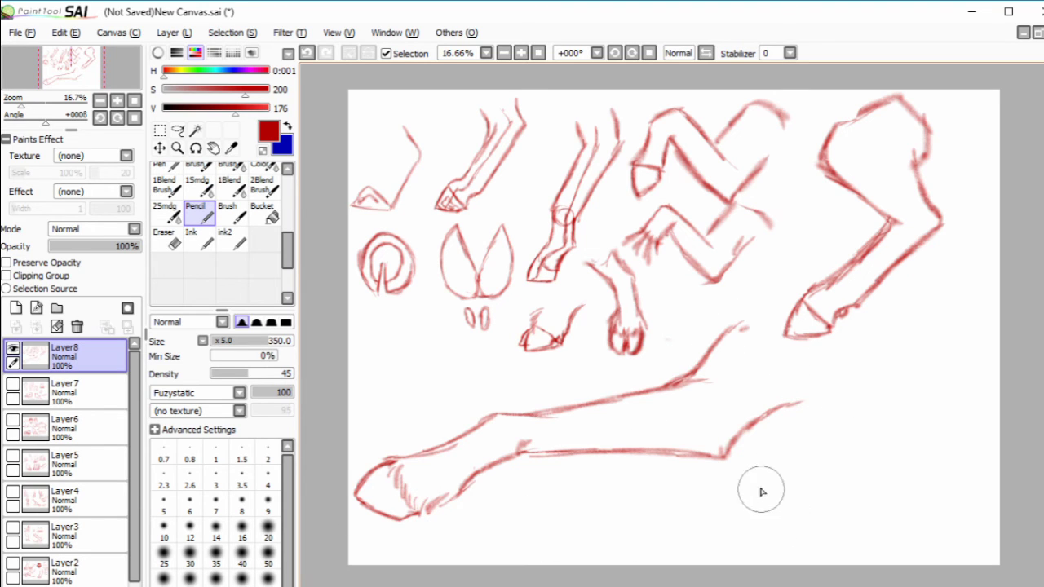
- Handwrite the label "Horse" in red pencil in the empty area below the outstretched leg's rear joint
{"action": "mouse_move", "coordinate": [761, 491]}
{"action": "left_mouse_down"}
{"action": "mouse_move", "coordinate": [784, 473]}
{"action": "mouse_move", "coordinate": [843, 486]}
{"action": "mouse_move", "coordinate": [859, 463]}
{"action": "mouse_move", "coordinate": [867, 473]}
{"action": "mouse_move", "coordinate": [903, 462]}
{"action": "left_mouse_up"}
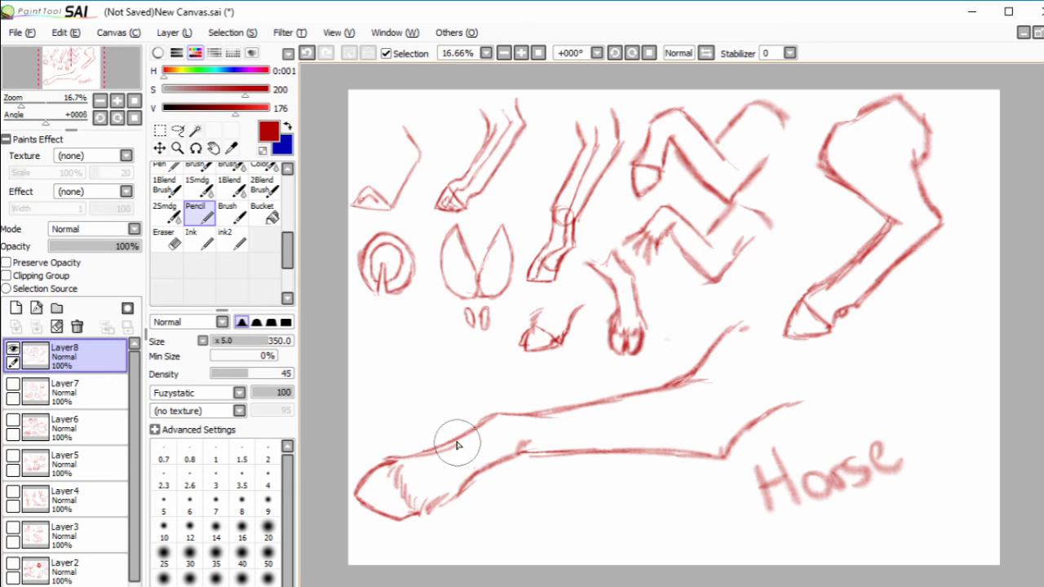
- Hide Layer8 and review the earlier study sheets one at a time, from Layer7 down to Layer1
{"action": "left_click", "coordinate": [13, 348]}
{"action": "left_click", "coordinate": [13, 384]}
{"action": "left_click", "coordinate": [13, 384]}
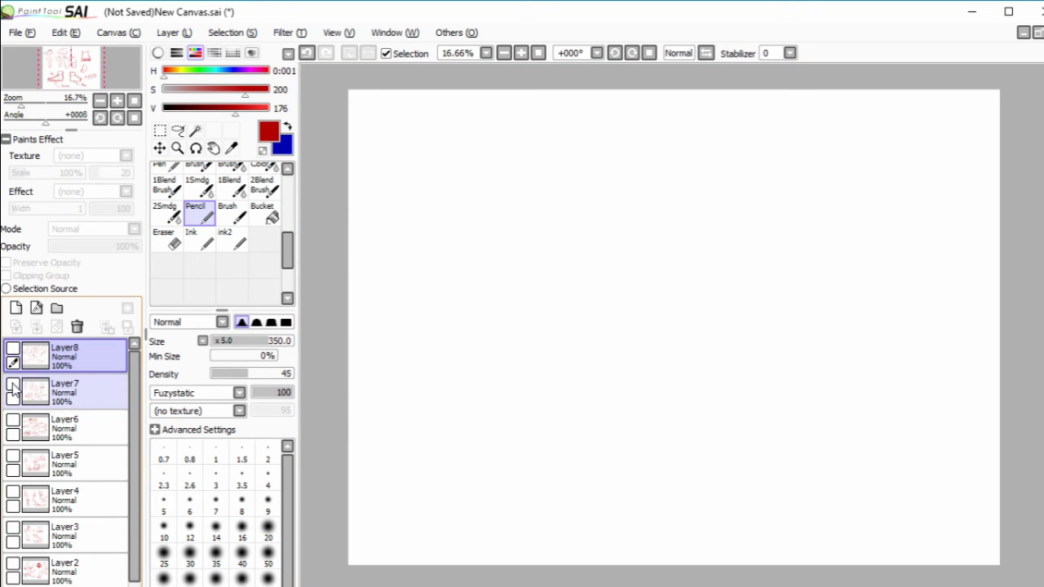
{"action": "left_click", "coordinate": [13, 421]}
{"action": "left_click", "coordinate": [13, 421]}
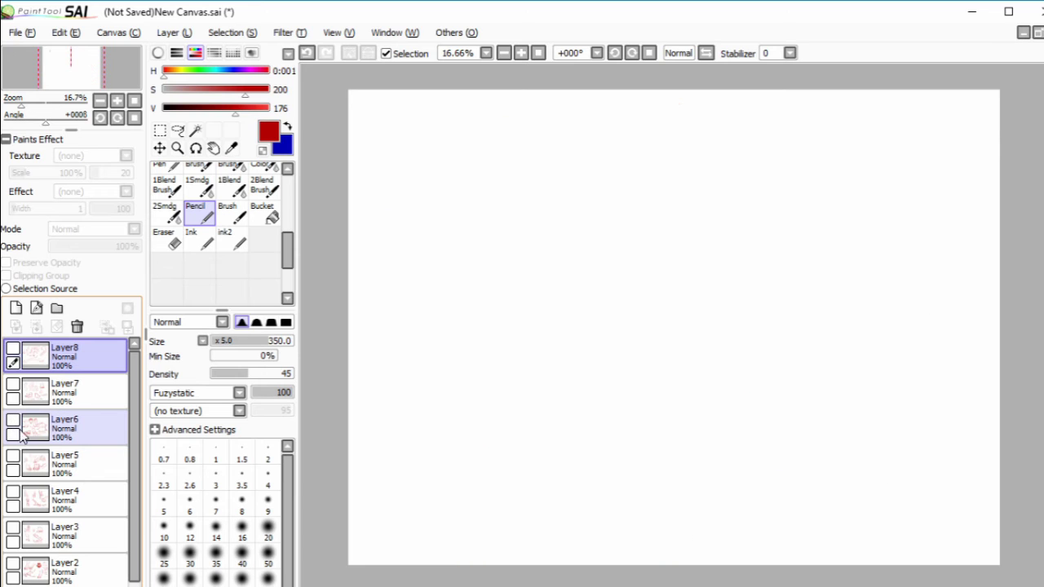
{"action": "left_click", "coordinate": [13, 457]}
{"action": "left_click", "coordinate": [13, 457]}
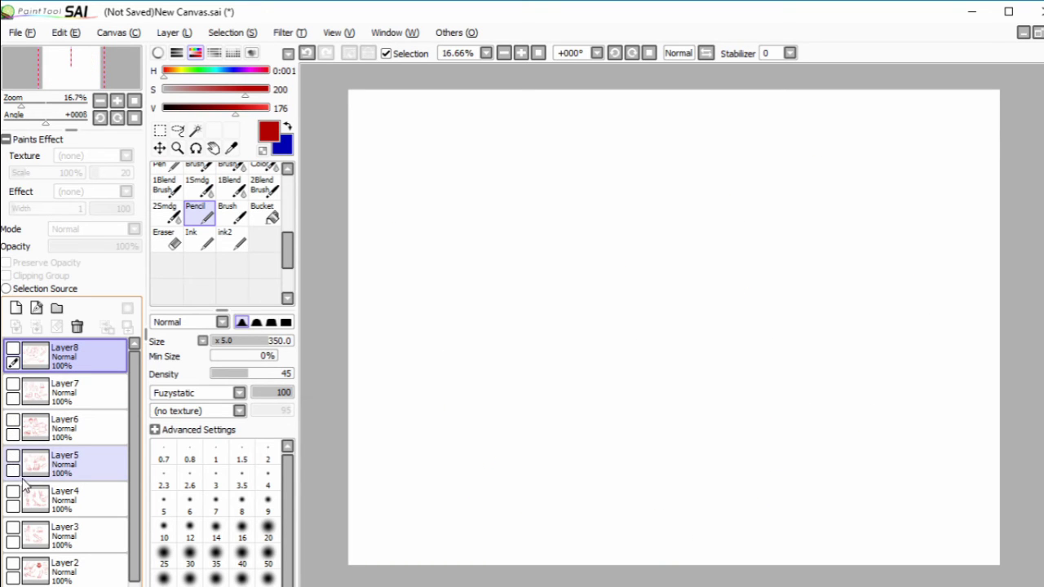
{"action": "left_click", "coordinate": [13, 493]}
{"action": "left_click", "coordinate": [13, 493]}
{"action": "left_click", "coordinate": [13, 529]}
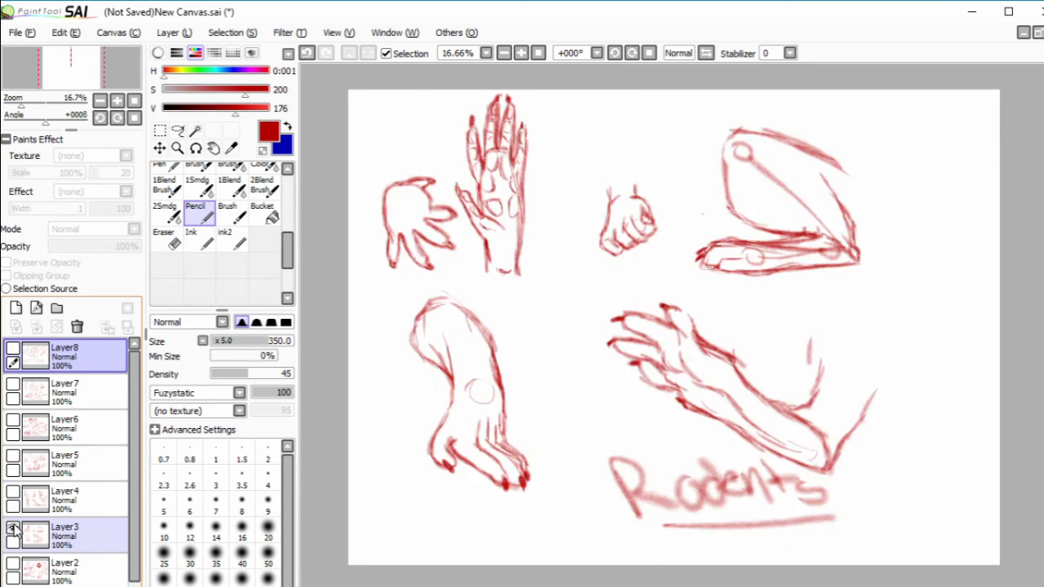
{"action": "left_click", "coordinate": [13, 528]}
{"action": "left_click", "coordinate": [13, 564]}
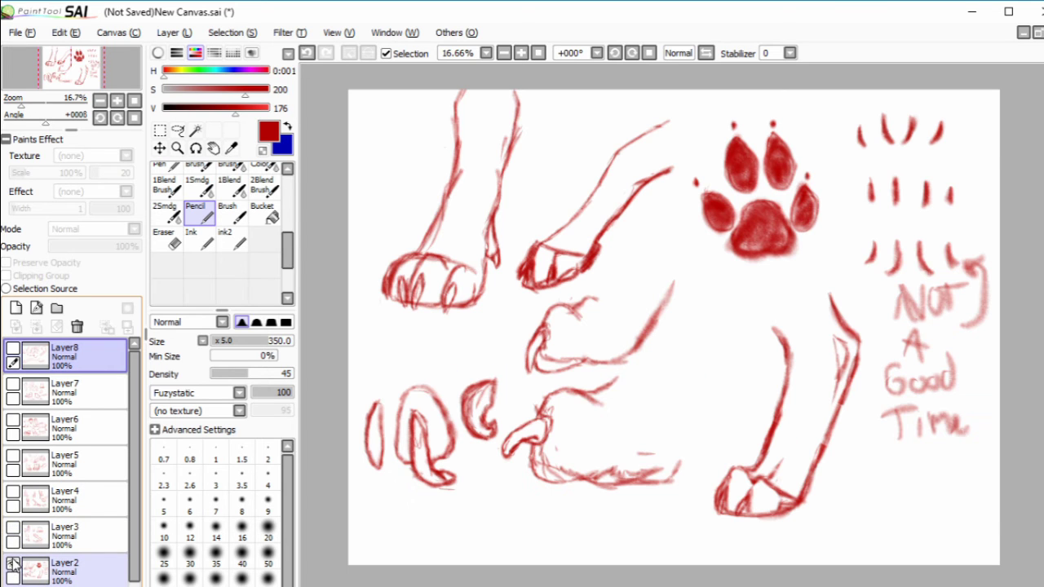
{"action": "left_click", "coordinate": [13, 565]}
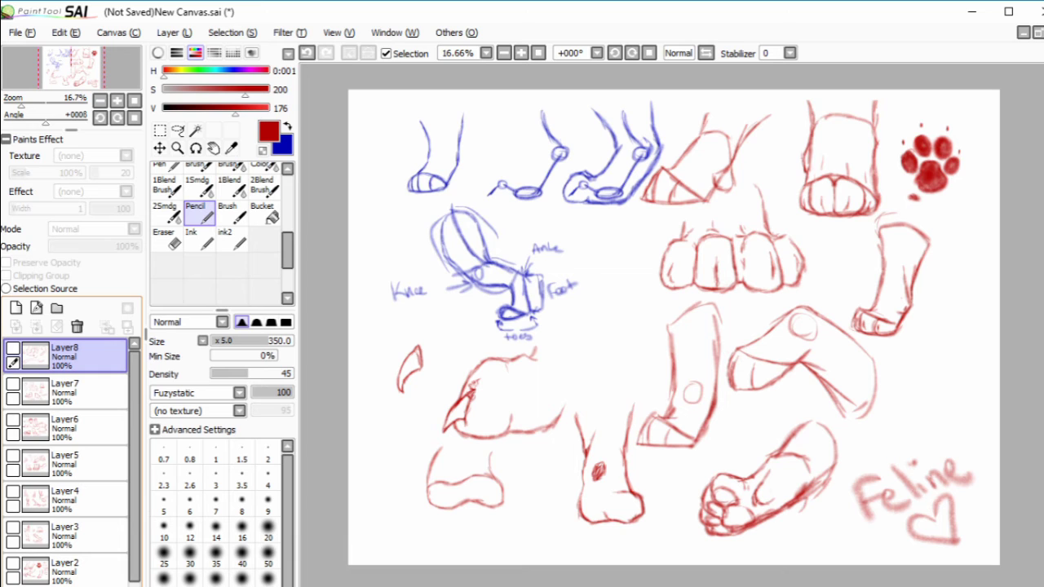
- Show Layer2 through Layer6 together with Layer1 to view the study sheets overlaid on each other
{"action": "scroll", "coordinate": [74, 461], "scroll_direction": "down", "scroll_amount": 1}
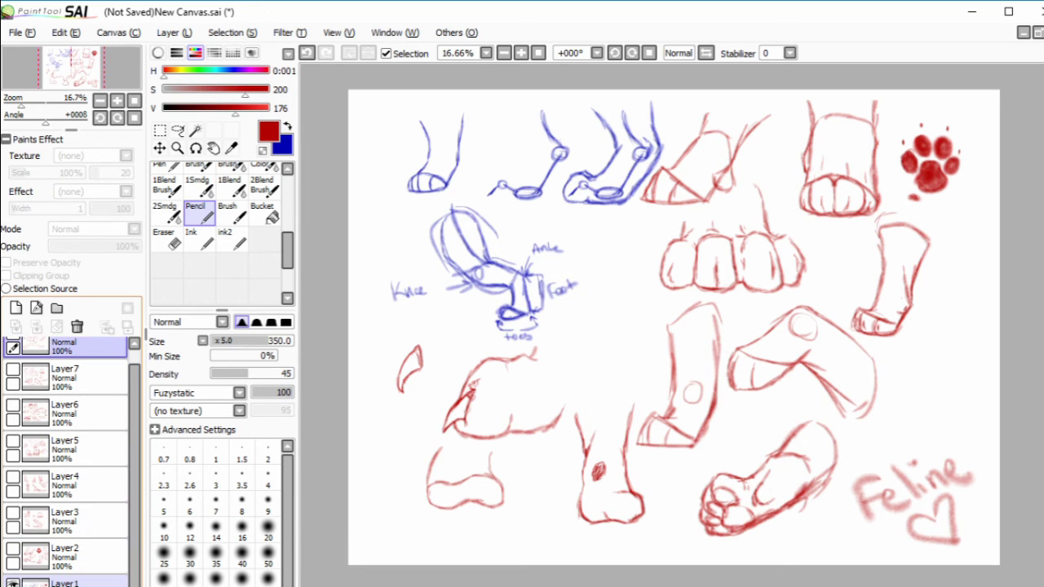
{"action": "left_click", "coordinate": [13, 548]}
{"action": "left_click", "coordinate": [13, 512]}
{"action": "left_click", "coordinate": [13, 477]}
{"action": "left_click", "coordinate": [13, 440]}
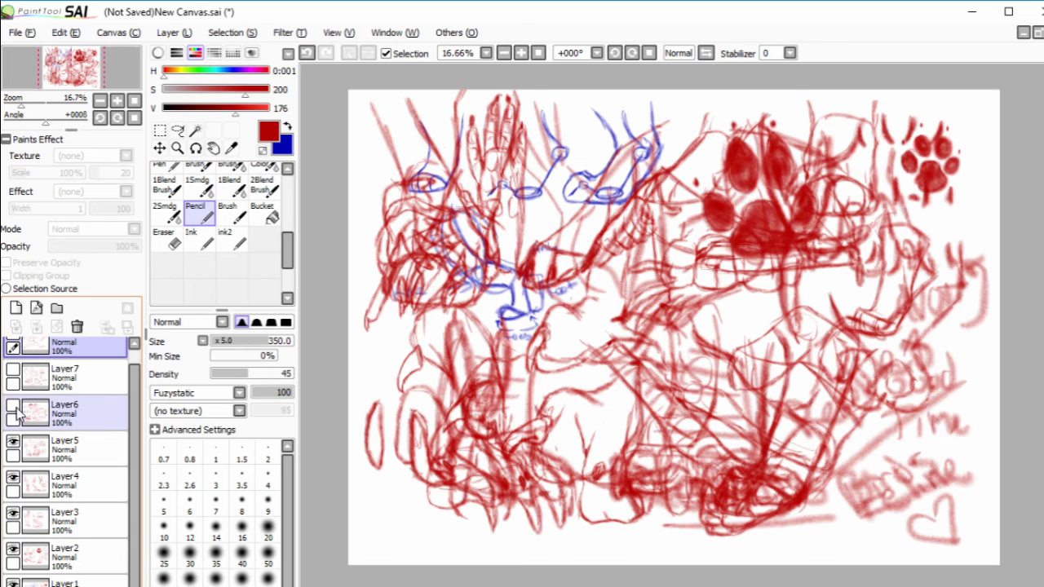
{"action": "left_click", "coordinate": [13, 405]}
{"action": "left_click", "coordinate": [13, 369]}
{"action": "left_click", "coordinate": [13, 368]}
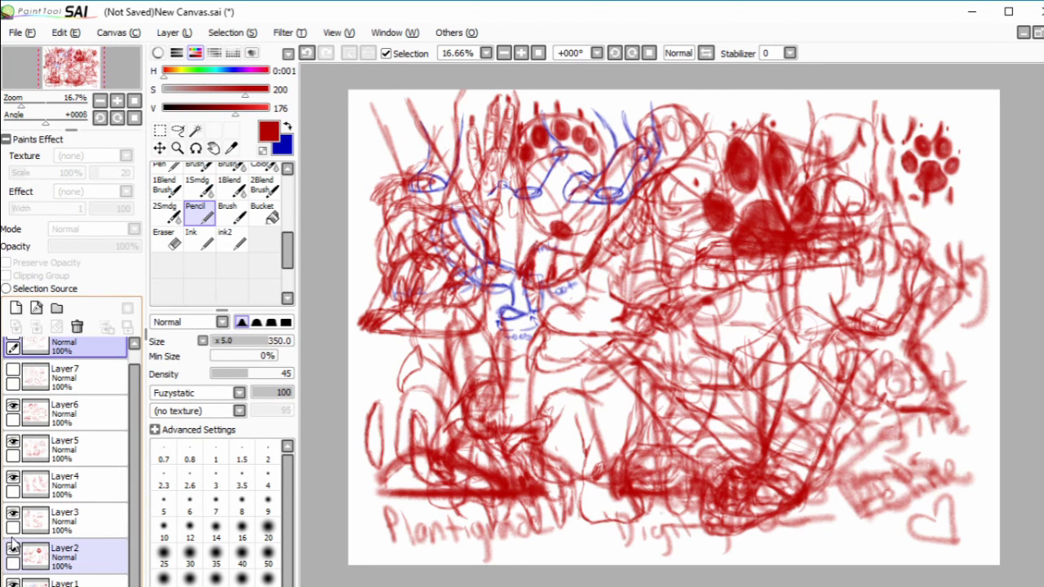
- Hide Layer1 through Layer6 again and show only the horse sheet on Layer8
{"action": "left_click", "coordinate": [13, 549]}
{"action": "left_click", "coordinate": [13, 582]}
{"action": "left_click", "coordinate": [13, 512]}
{"action": "left_click", "coordinate": [13, 476]}
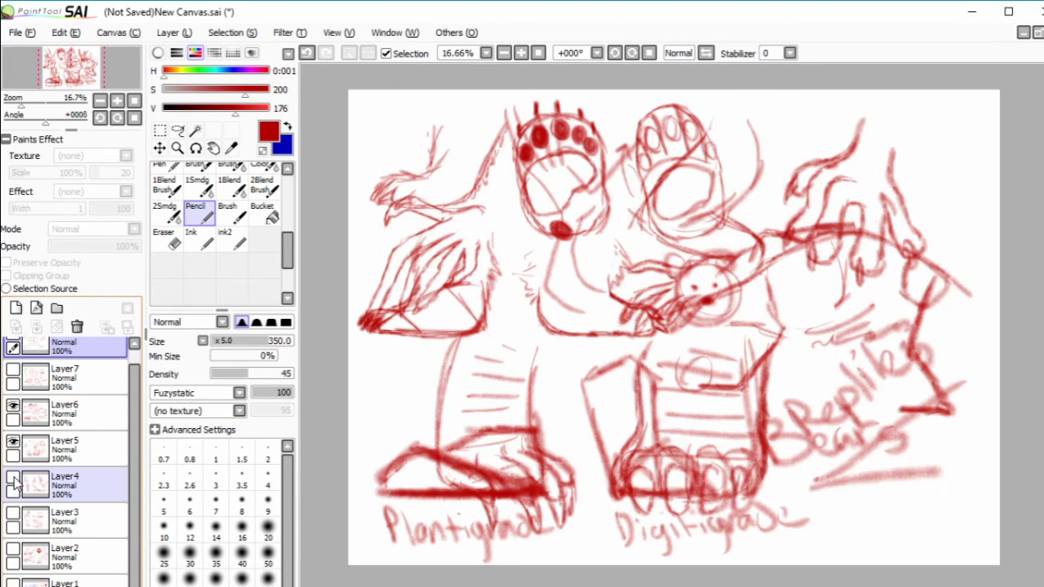
{"action": "left_click", "coordinate": [13, 441]}
{"action": "left_click", "coordinate": [13, 408]}
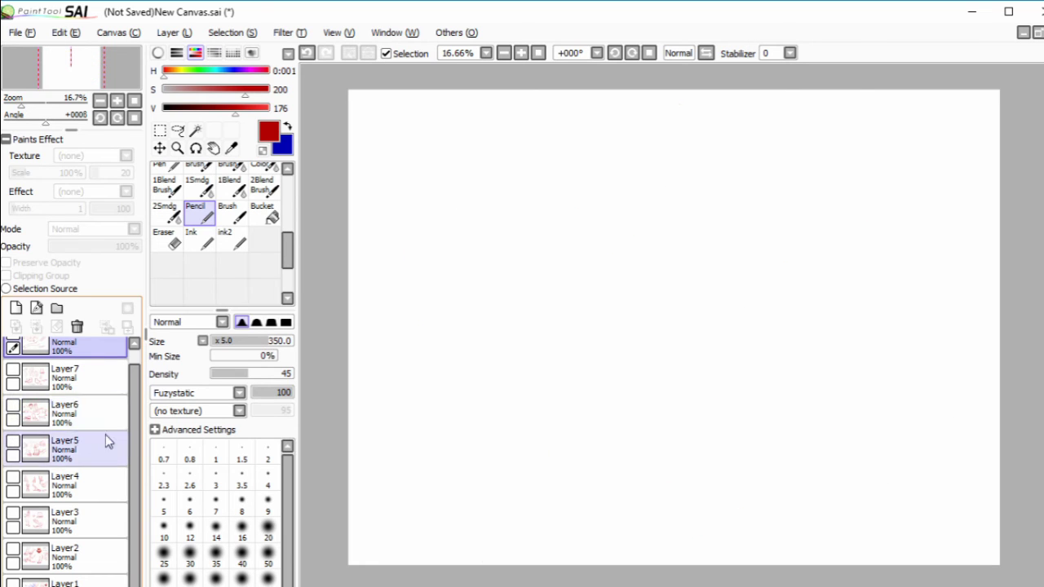
{"action": "scroll", "coordinate": [74, 424], "scroll_direction": "up", "scroll_amount": 2}
{"action": "left_click", "coordinate": [12, 353]}
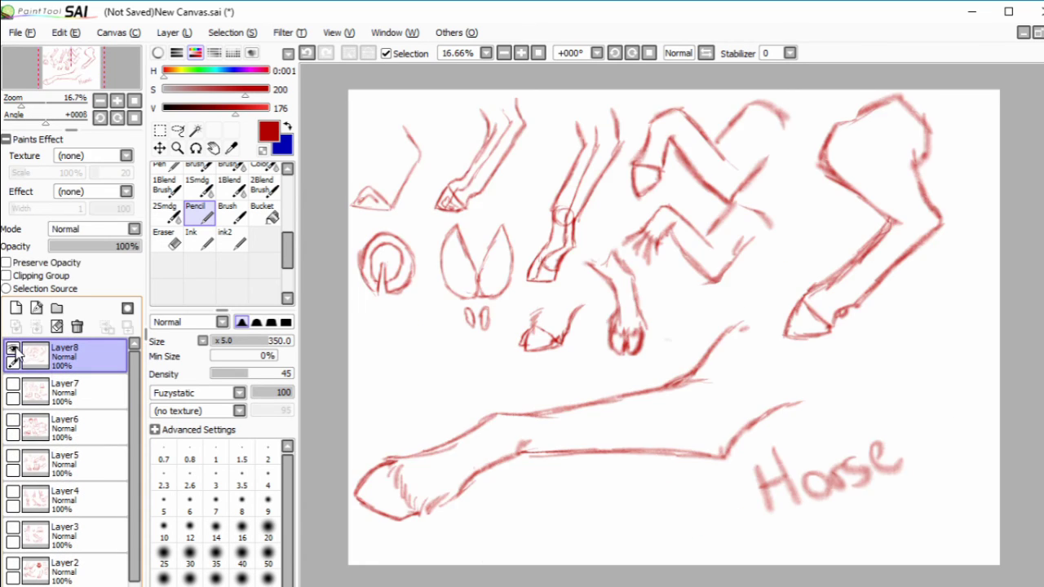
- Hide Layer8 and add a new empty layer above it
{"action": "left_click", "coordinate": [15, 350]}
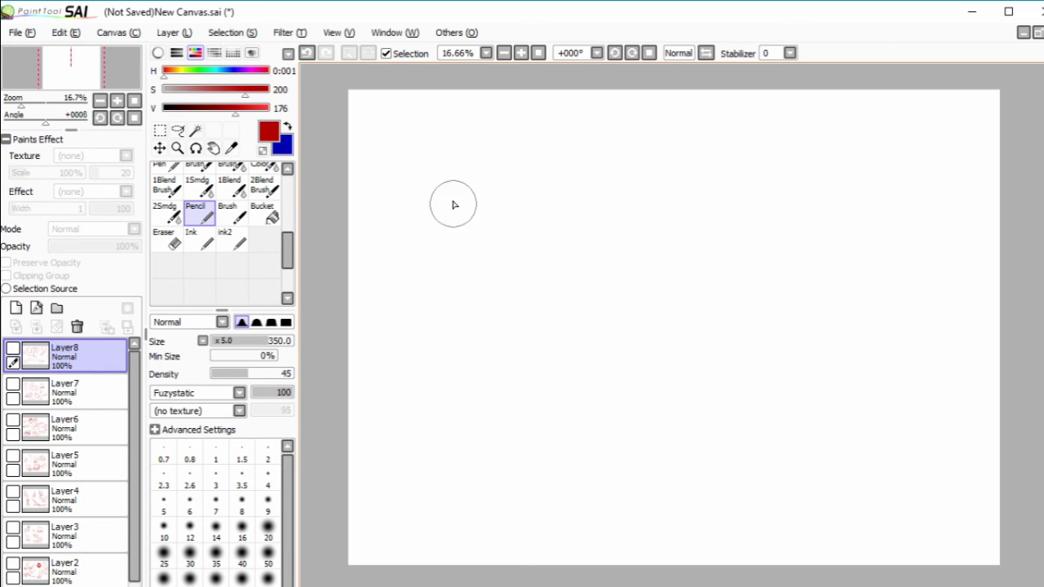
{"action": "left_click", "coordinate": [454, 205]}
{"action": "left_click", "coordinate": [15, 308]}
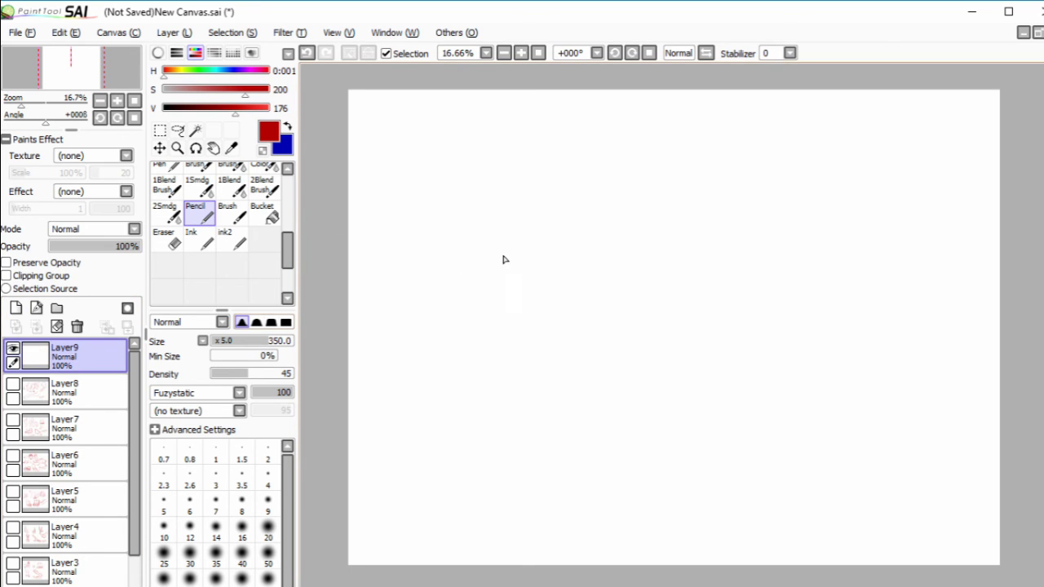
- Handwrite "Patreon.com/" in red pencil across the upper part of the empty canvas
{"action": "mouse_move", "coordinate": [427, 181]}
{"action": "left_mouse_down"}
{"action": "mouse_move", "coordinate": [465, 265]}
{"action": "mouse_move", "coordinate": [447, 215]}
{"action": "mouse_move", "coordinate": [499, 227]}
{"action": "left_mouse_up"}
{"action": "left_click_drag", "start_coordinate": [499, 159], "coordinate": [514, 219]}
{"action": "mouse_move", "coordinate": [522, 201]}
{"action": "left_mouse_down"}
{"action": "mouse_move", "coordinate": [624, 167]}
{"action": "mouse_move", "coordinate": [654, 183]}
{"action": "mouse_move", "coordinate": [695, 180]}
{"action": "mouse_move", "coordinate": [762, 147]}
{"action": "mouse_move", "coordinate": [781, 161]}
{"action": "mouse_move", "coordinate": [804, 141]}
{"action": "mouse_move", "coordinate": [816, 164]}
{"action": "left_mouse_up"}
{"action": "left_click", "coordinate": [708, 174]}
{"action": "left_click_drag", "start_coordinate": [864, 114], "coordinate": [828, 194]}
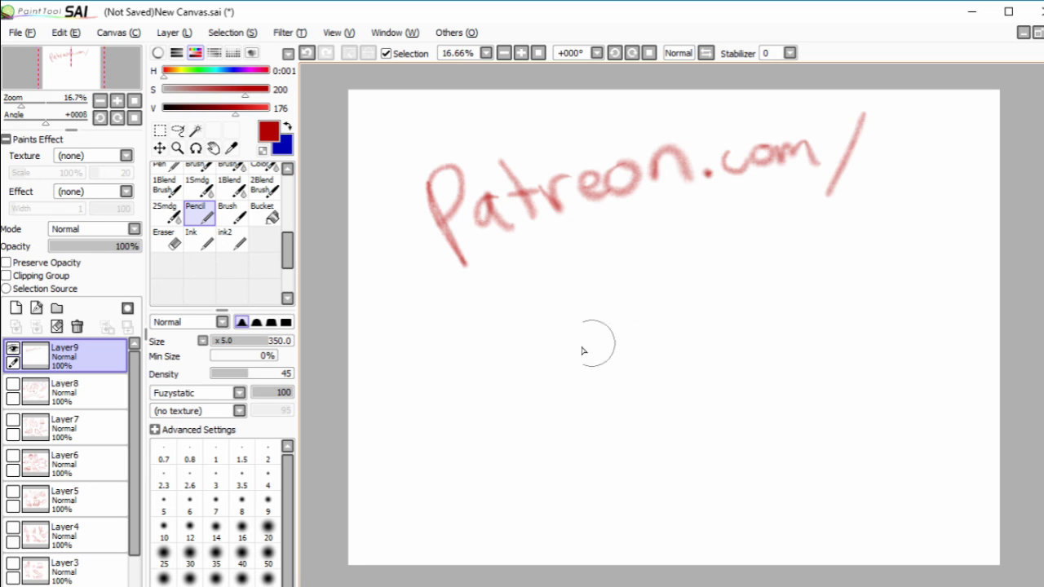
- Handwrite the creator's Patreon account name in red pencil below the web address
{"action": "mouse_move", "coordinate": [580, 264]}
{"action": "left_mouse_down"}
{"action": "mouse_move", "coordinate": [594, 340]}
{"action": "mouse_move", "coordinate": [593, 299]}
{"action": "mouse_move", "coordinate": [633, 300]}
{"action": "mouse_move", "coordinate": [655, 315]}
{"action": "left_mouse_up"}
{"action": "mouse_move", "coordinate": [670, 274]}
{"action": "left_mouse_down"}
{"action": "mouse_move", "coordinate": [666, 303]}
{"action": "mouse_move", "coordinate": [696, 326]}
{"action": "mouse_move", "coordinate": [718, 323]}
{"action": "left_mouse_up"}
{"action": "left_click_drag", "start_coordinate": [730, 294], "coordinate": [700, 344]}
{"action": "left_click_drag", "start_coordinate": [738, 230], "coordinate": [732, 298]}
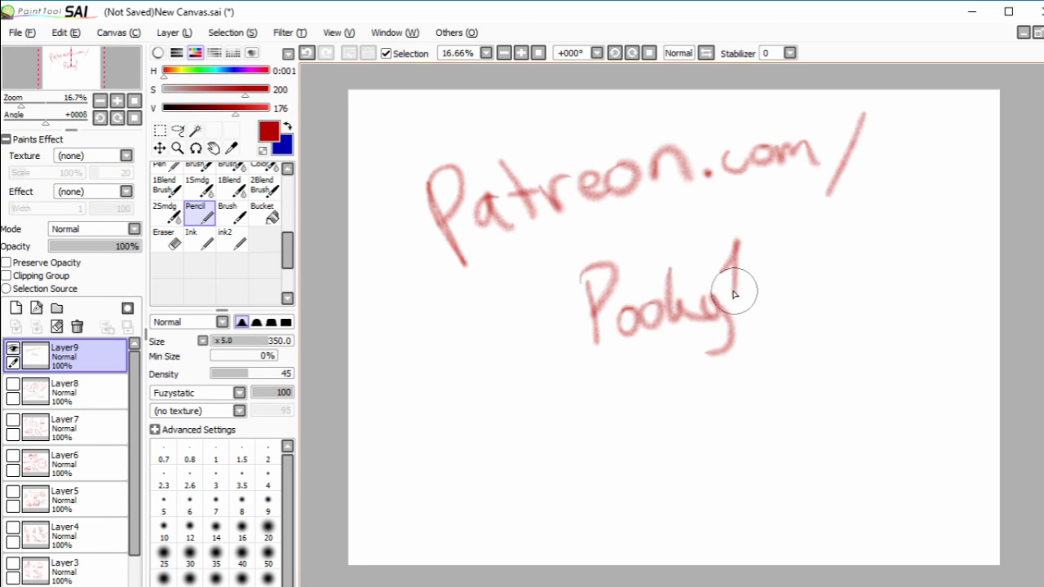
{"action": "mouse_move", "coordinate": [780, 229]}
{"action": "left_mouse_down"}
{"action": "mouse_move", "coordinate": [762, 260]}
{"action": "mouse_move", "coordinate": [784, 268]}
{"action": "mouse_move", "coordinate": [767, 265]}
{"action": "mouse_move", "coordinate": [754, 287]}
{"action": "left_mouse_up"}
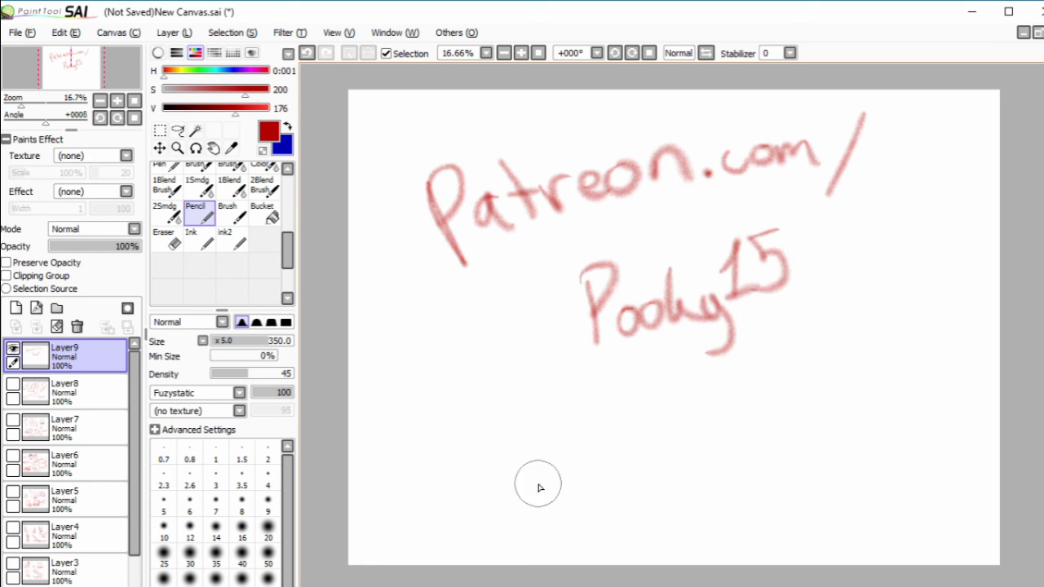